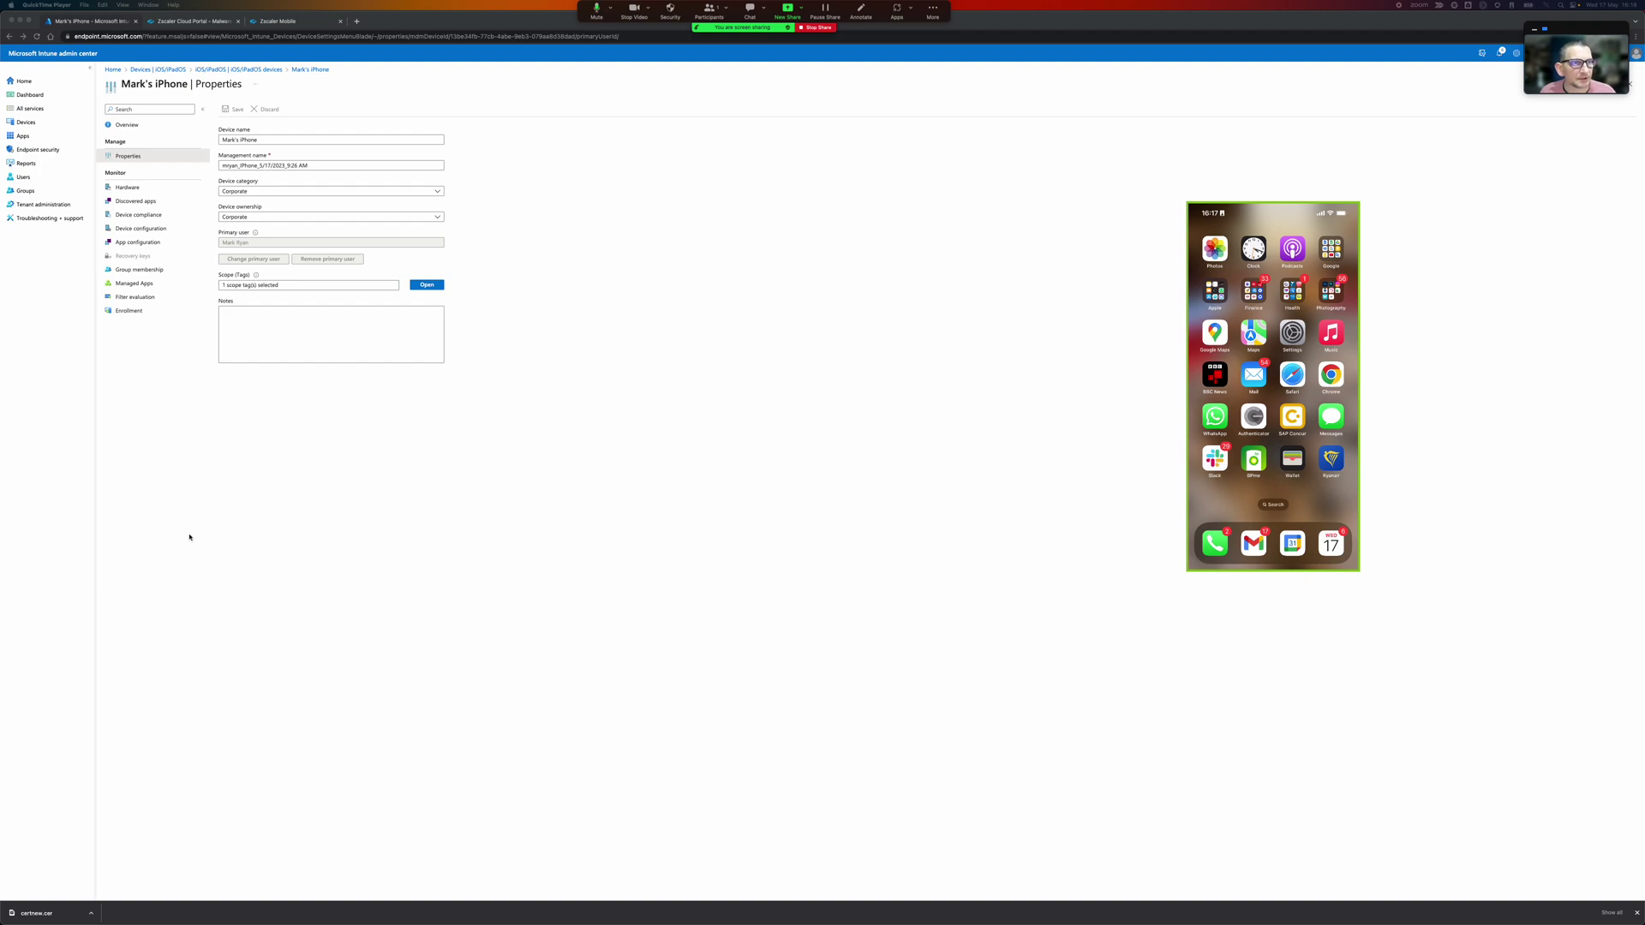
- Return from the iPhone's properties to the iOS/iPadOS devices list via the breadcrumb
click(229, 71)
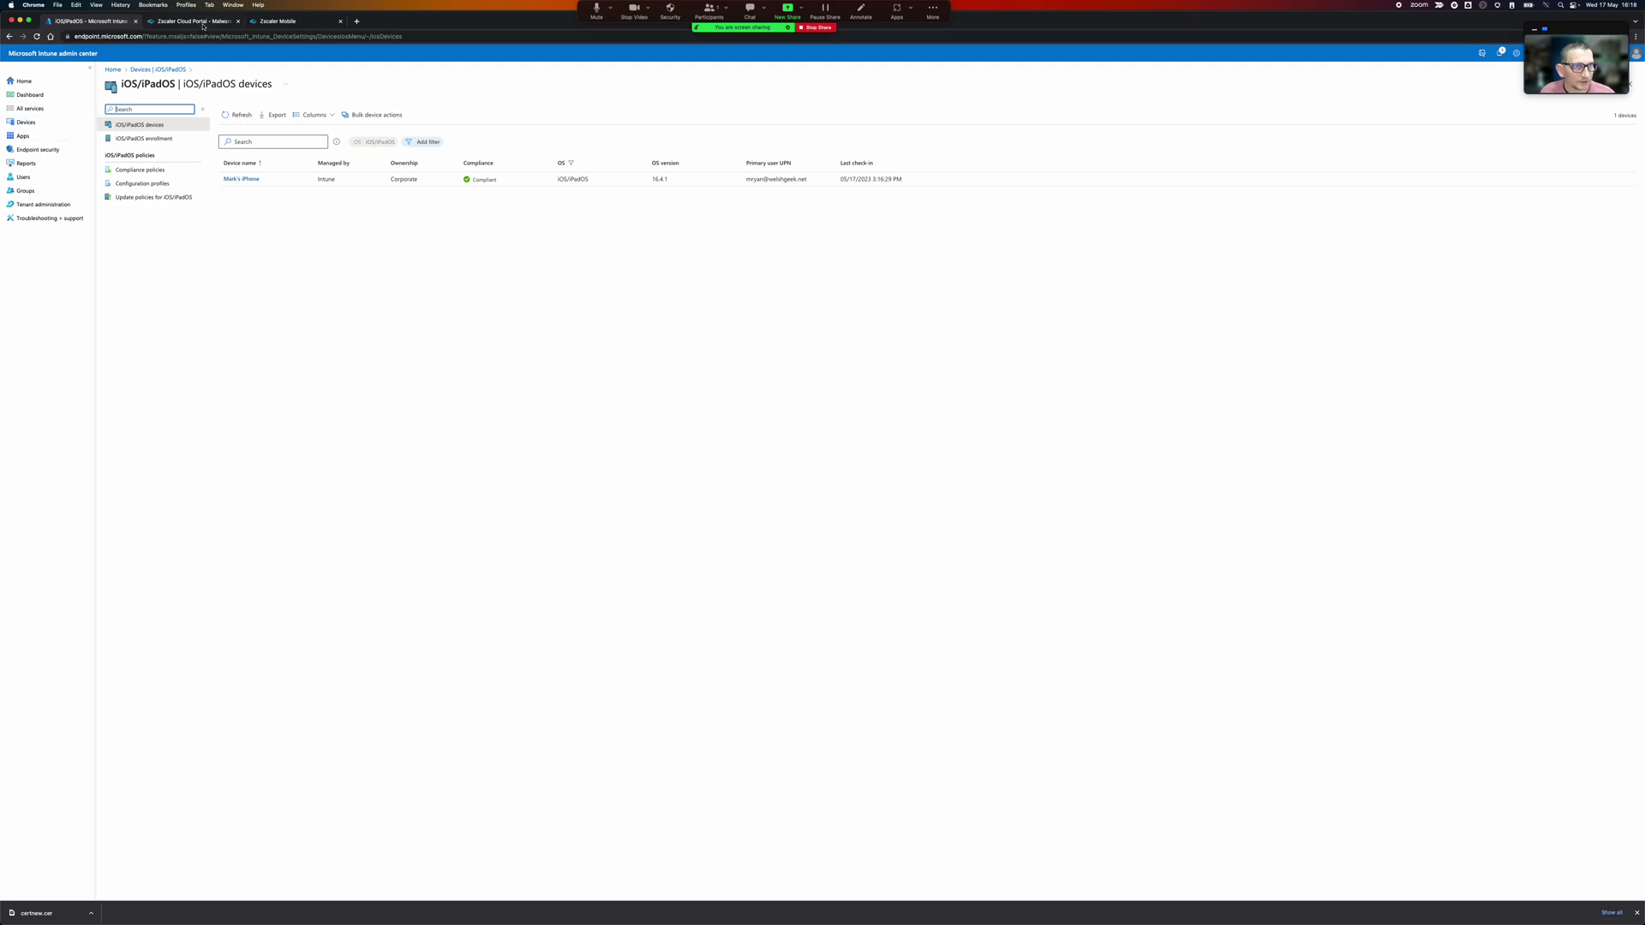
- Sign in to the Zscaler portal as admin and view the Client Connector IdP device tokens
click(203, 21)
click(279, 22)
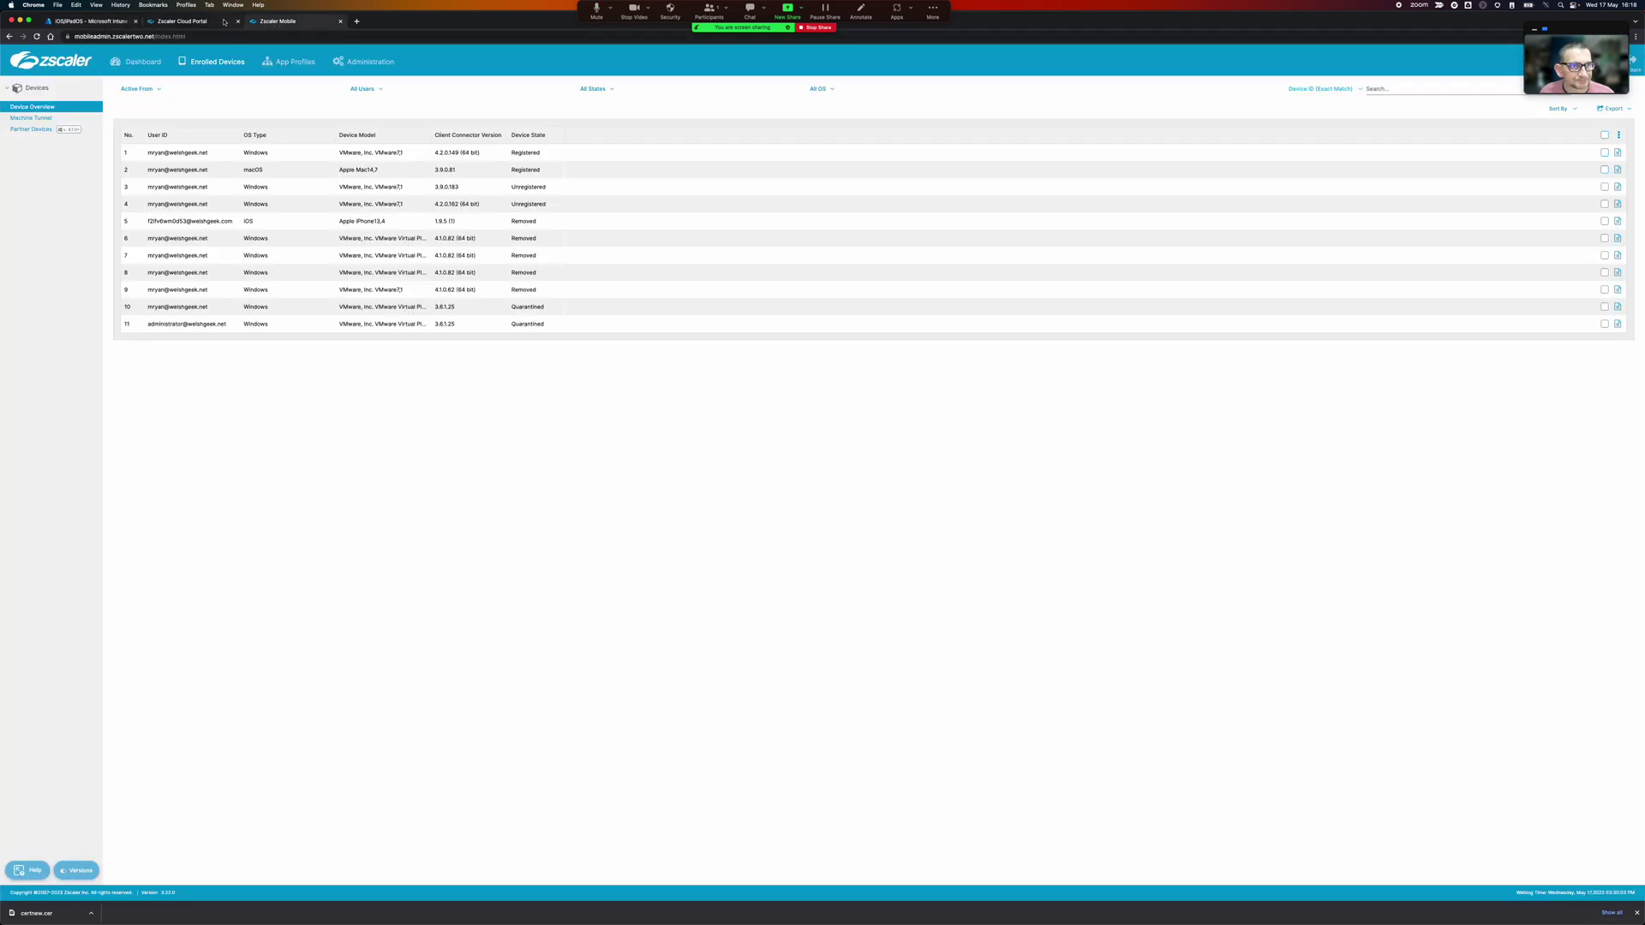
click(186, 21)
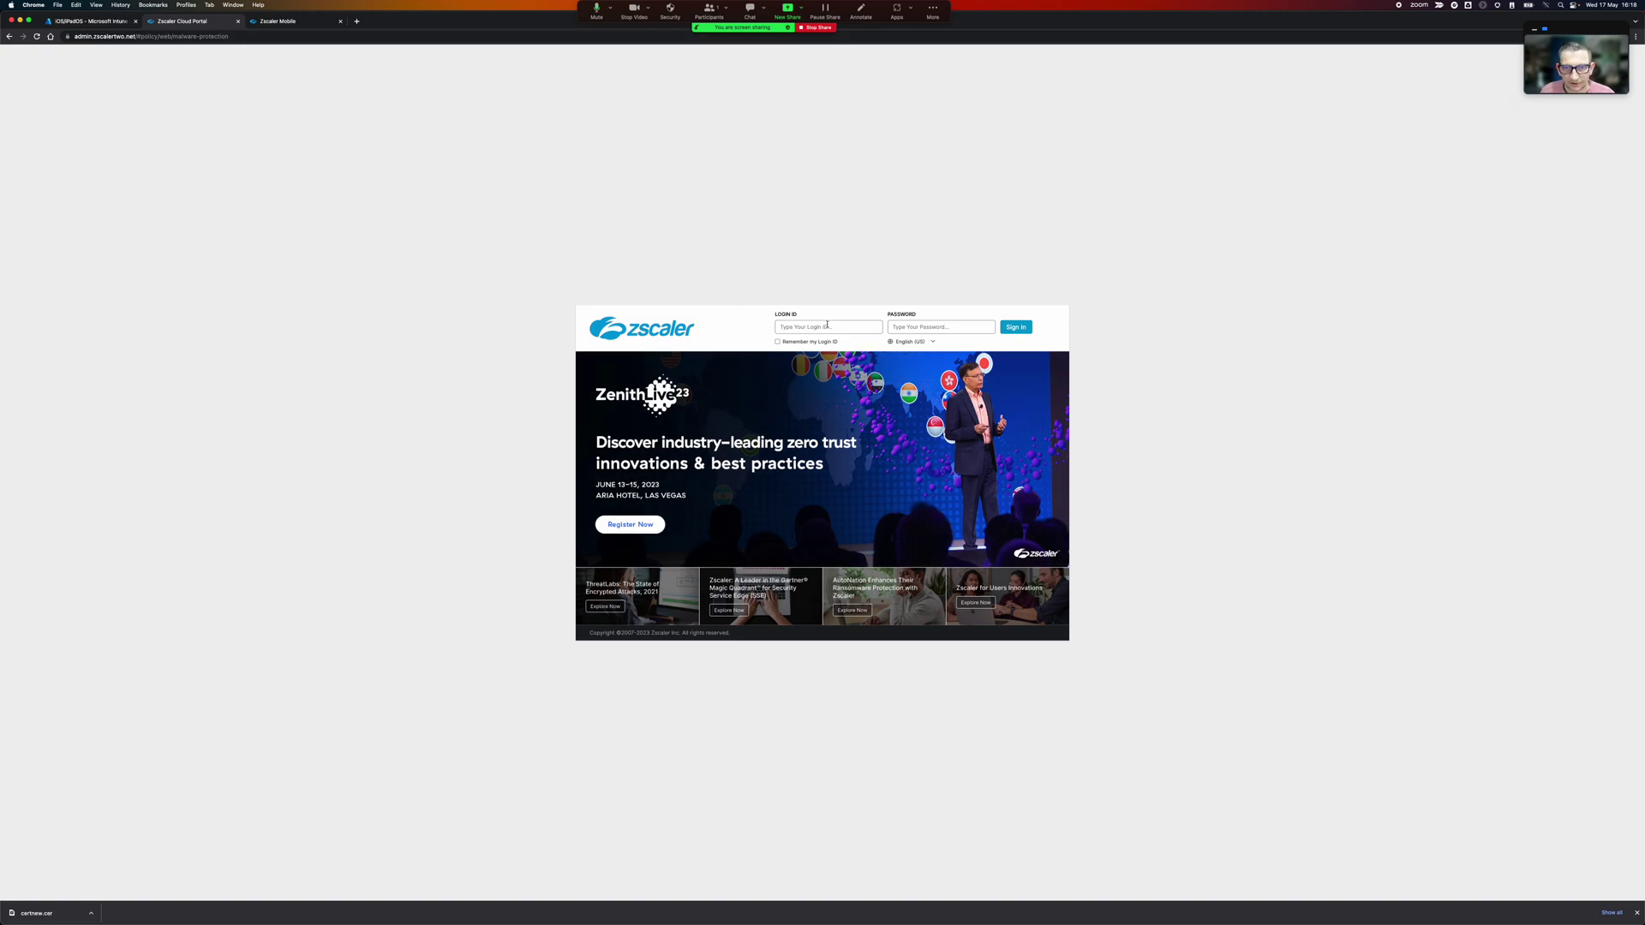
text(admi•••)
key(Return)
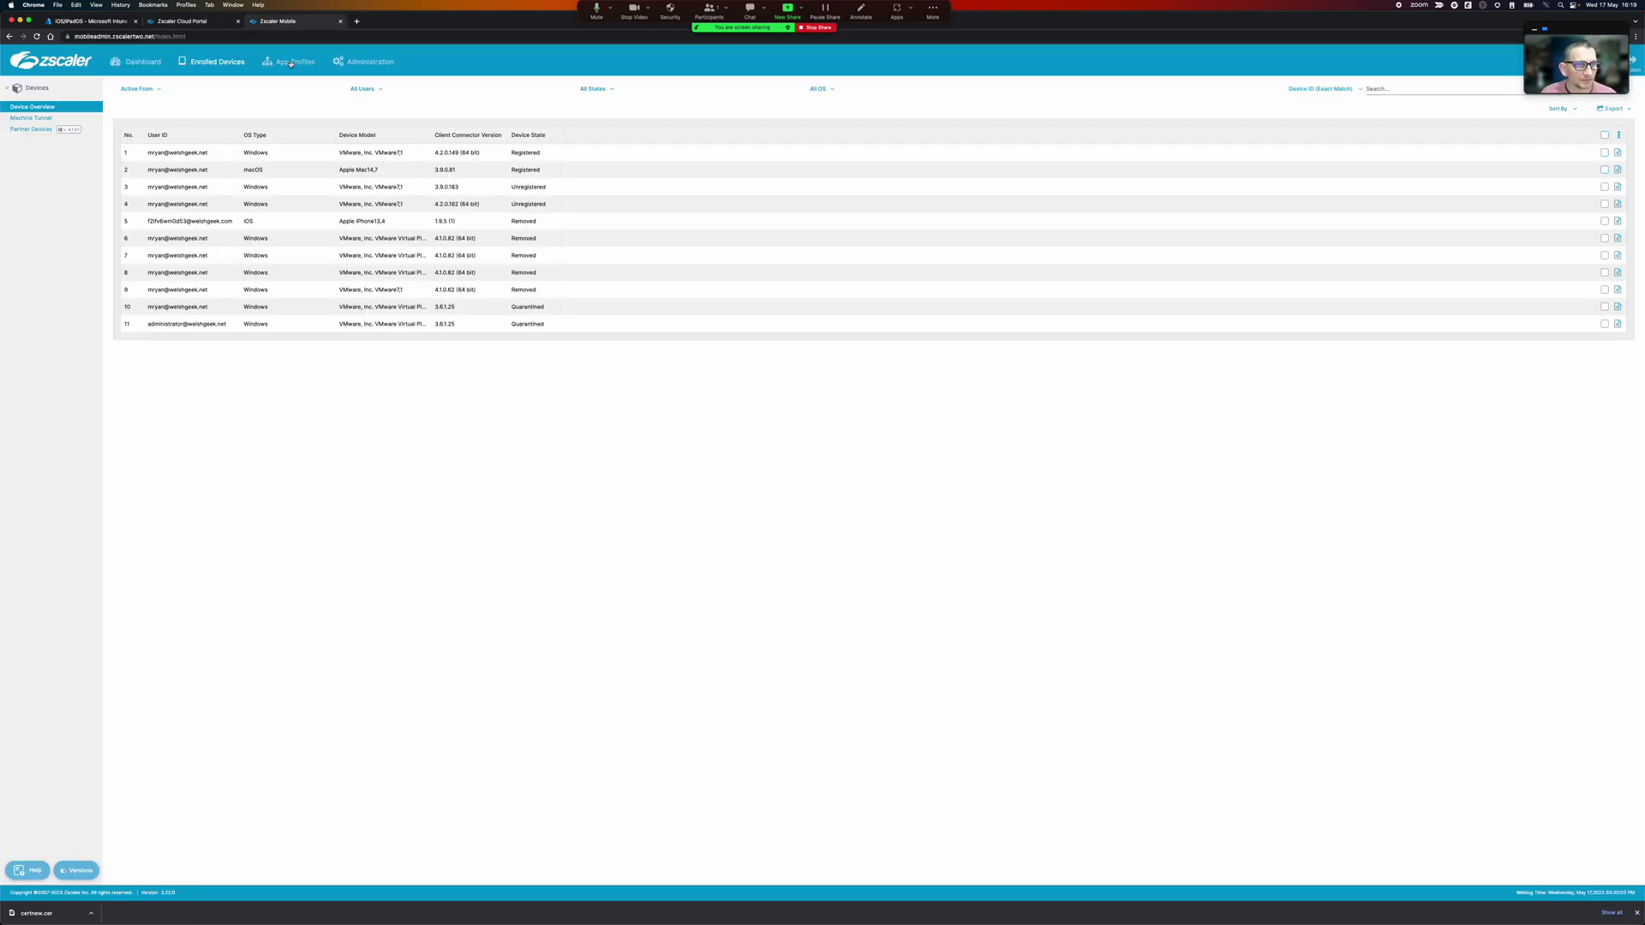
click(365, 63)
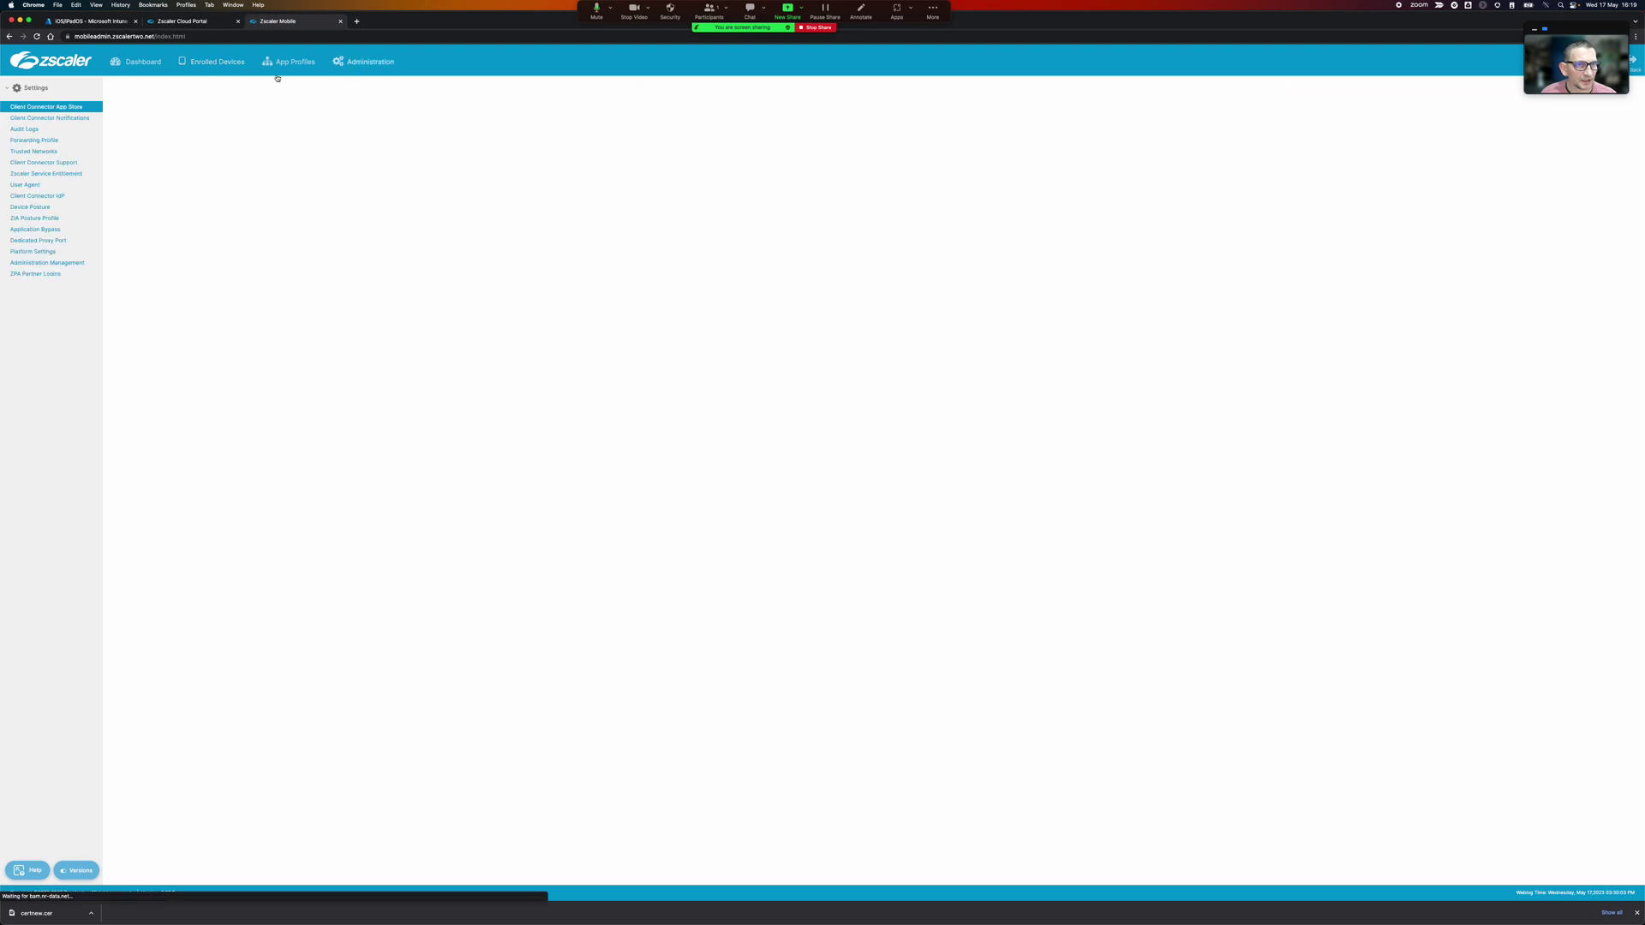
click(50, 196)
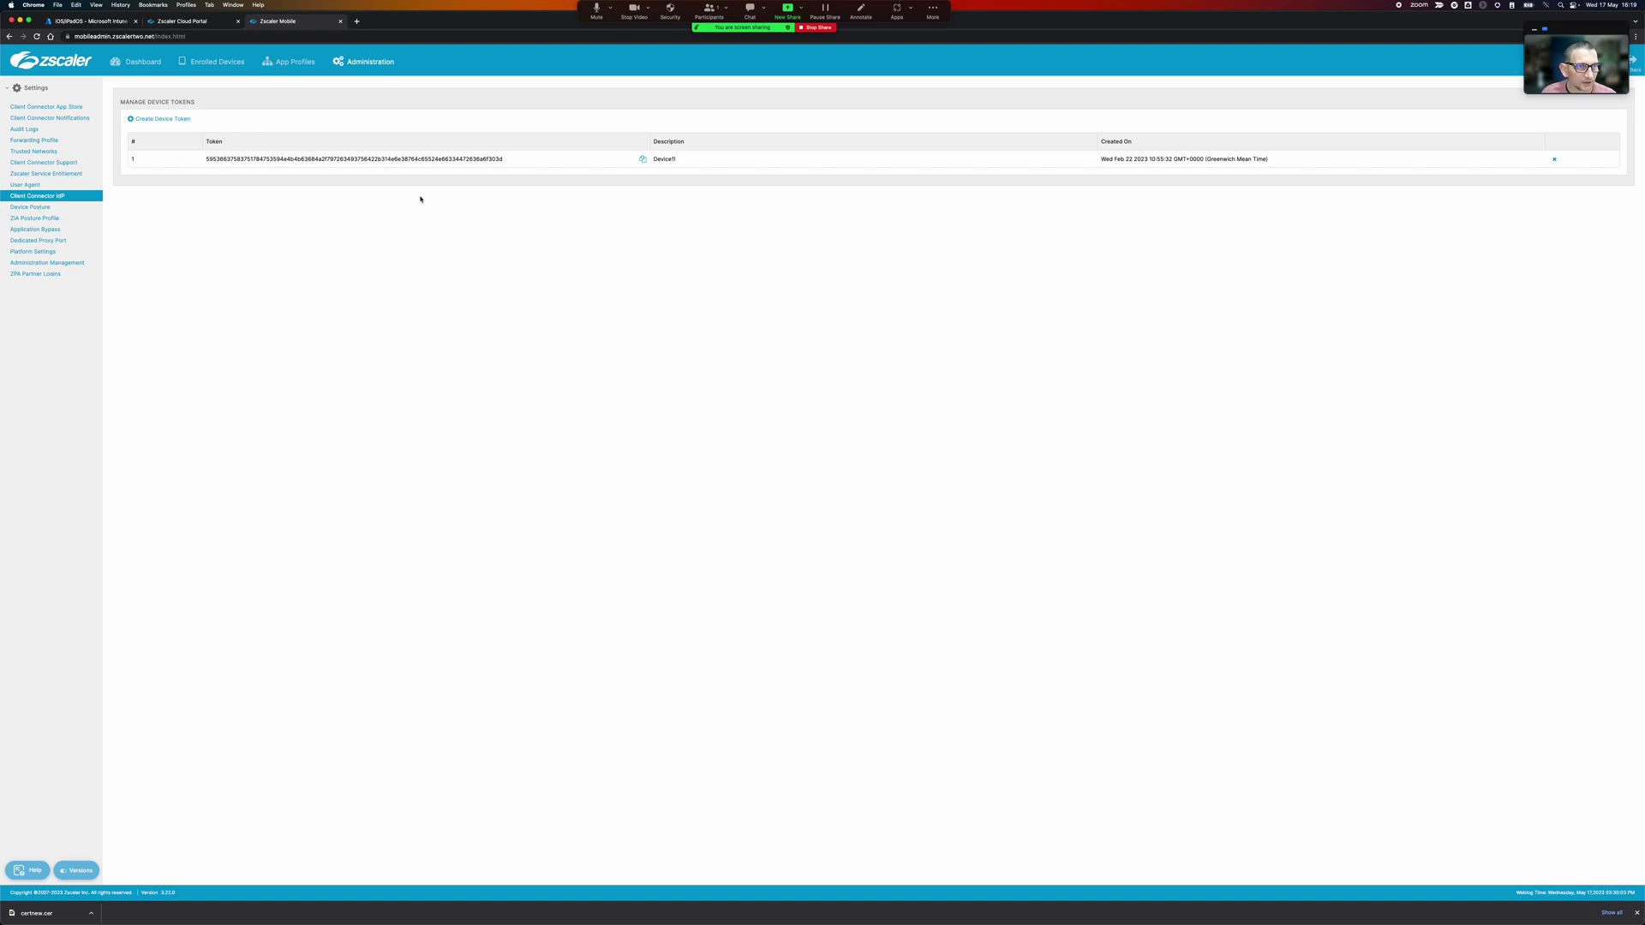
- Open Authentication Settings > Identity Providers and dismiss the ZIA 6.2 release announcement
click(170, 21)
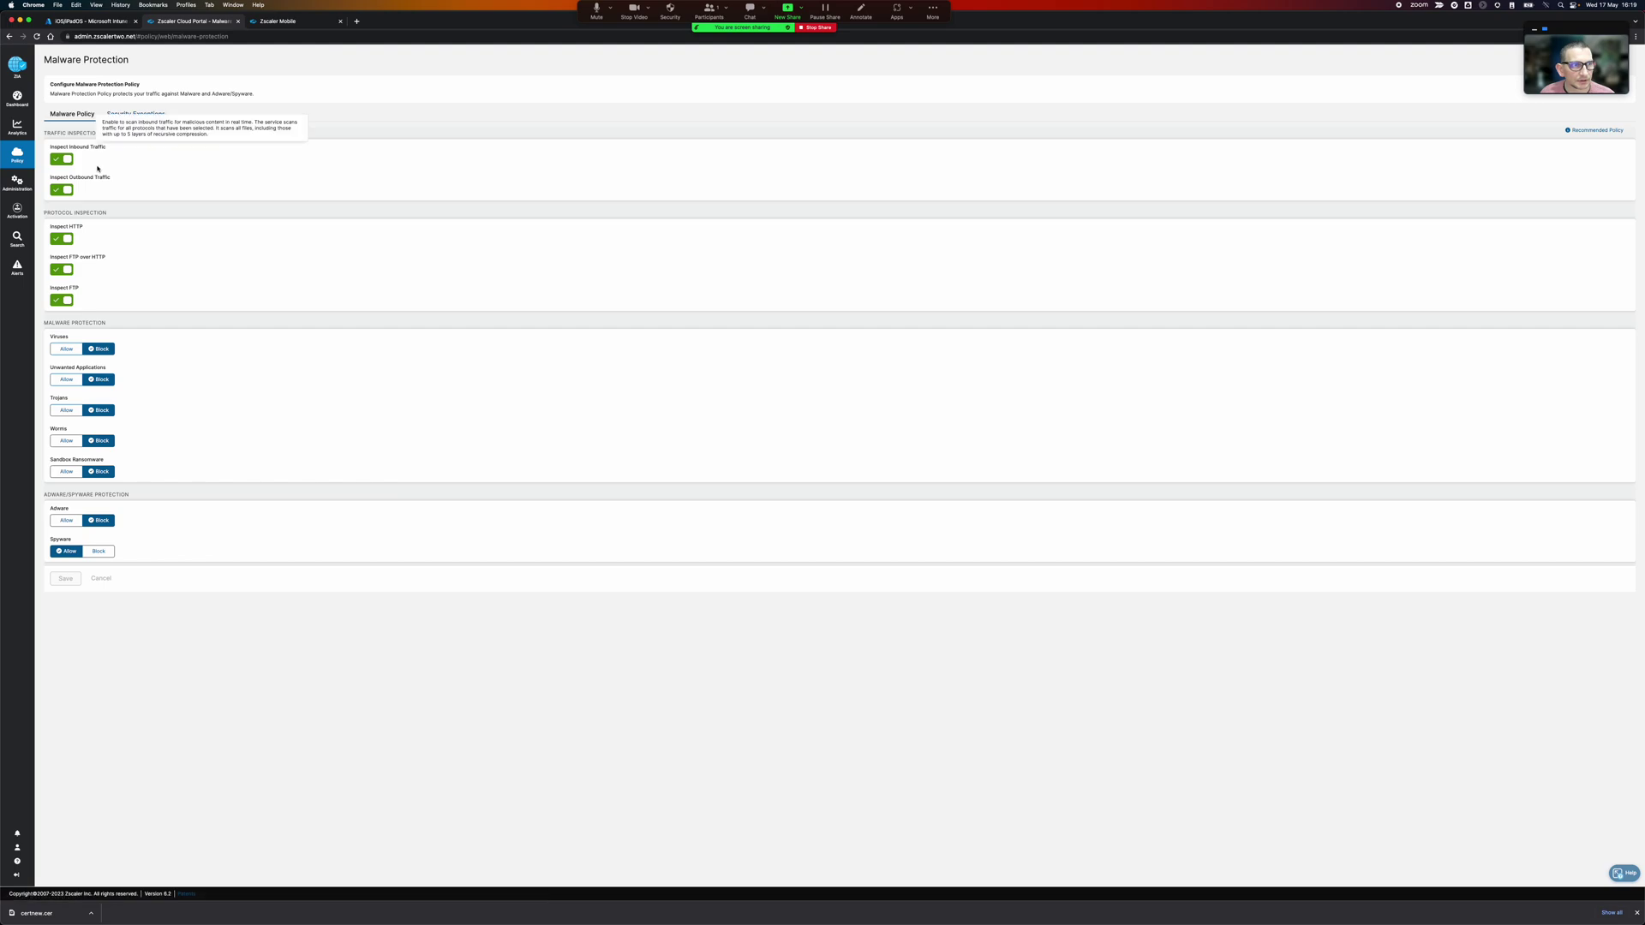
mouse_move(19, 186)
click(101, 199)
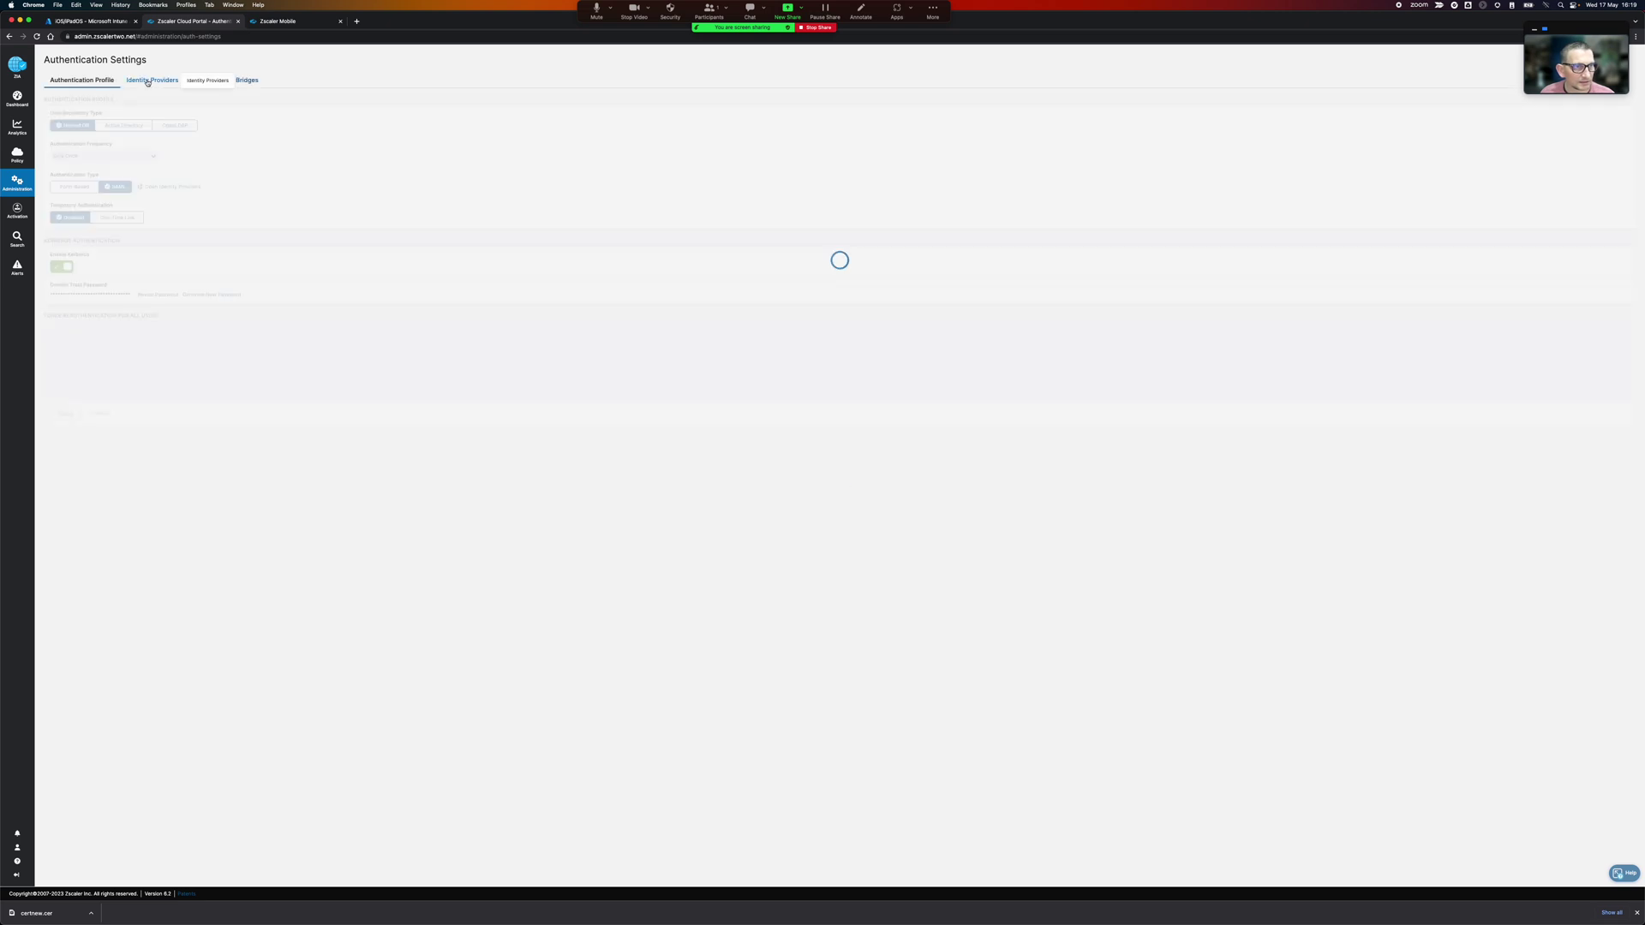
click(155, 82)
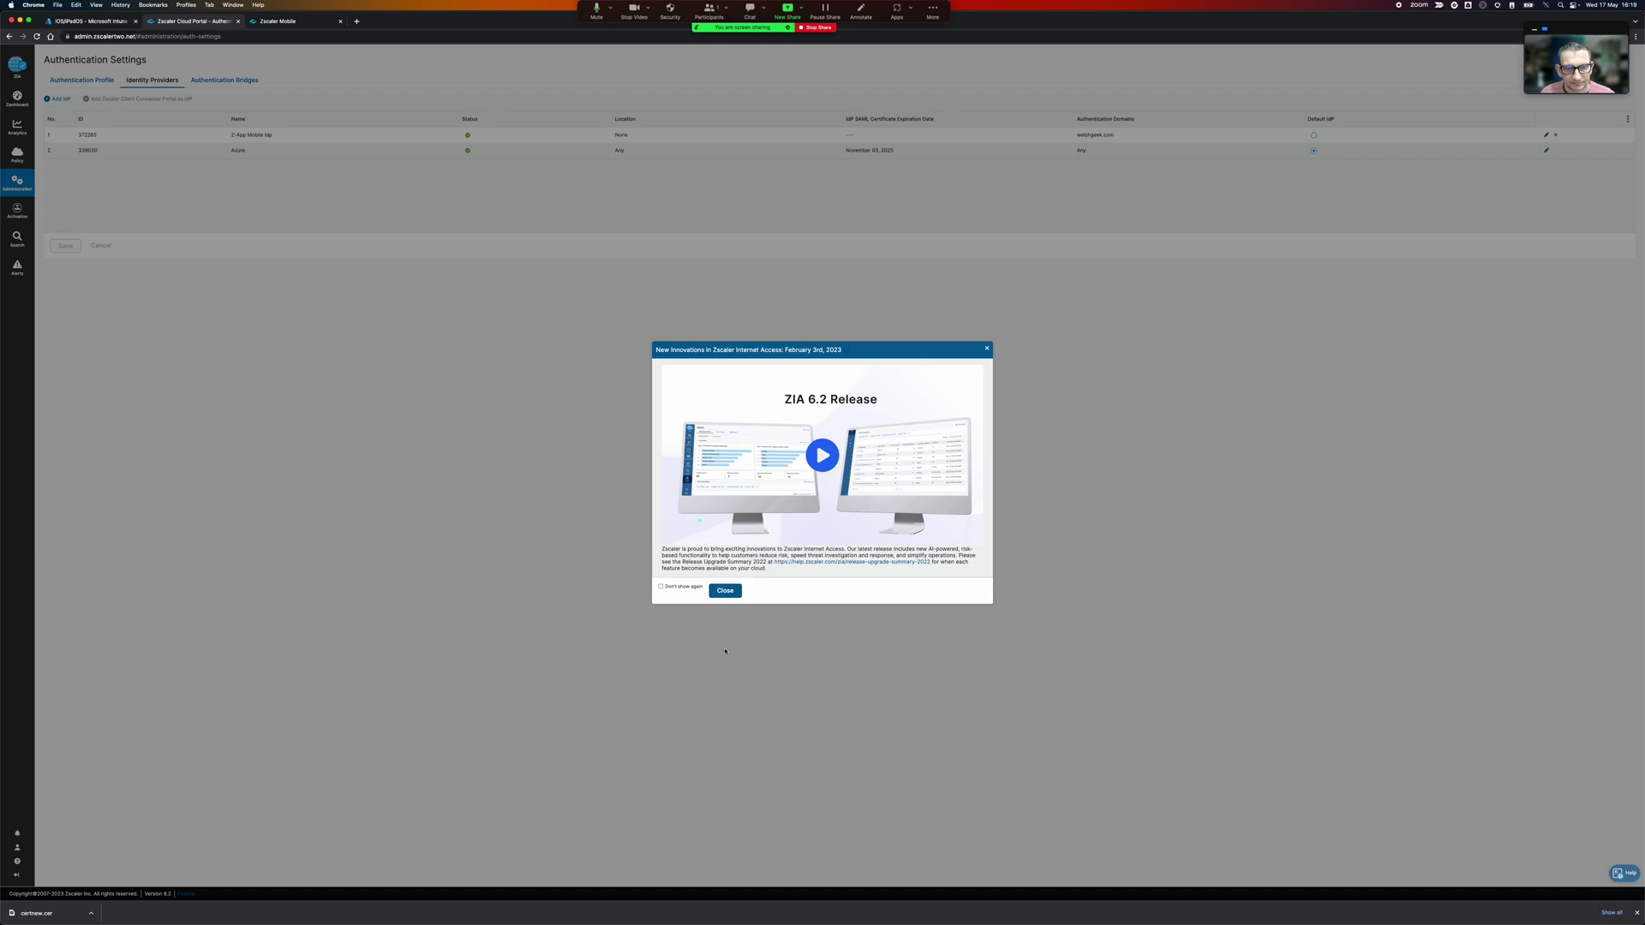
click(724, 592)
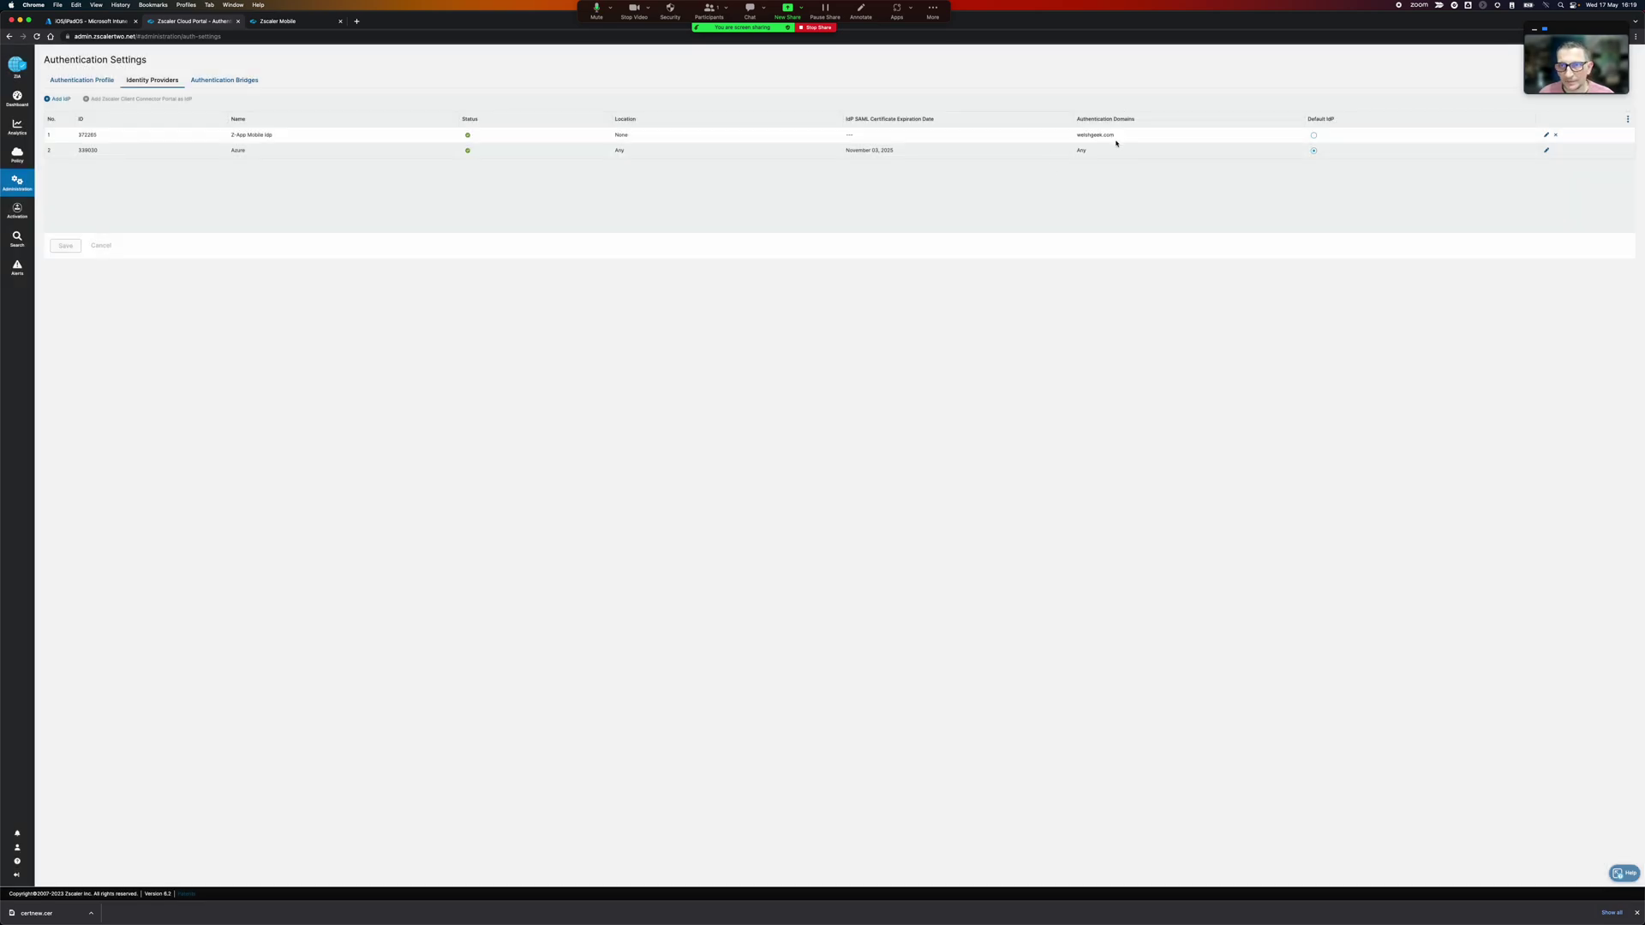
- Highlight the Z-App Mobile IdP name and the first IdP's authentication domain
drag(1116, 143, 1070, 139)
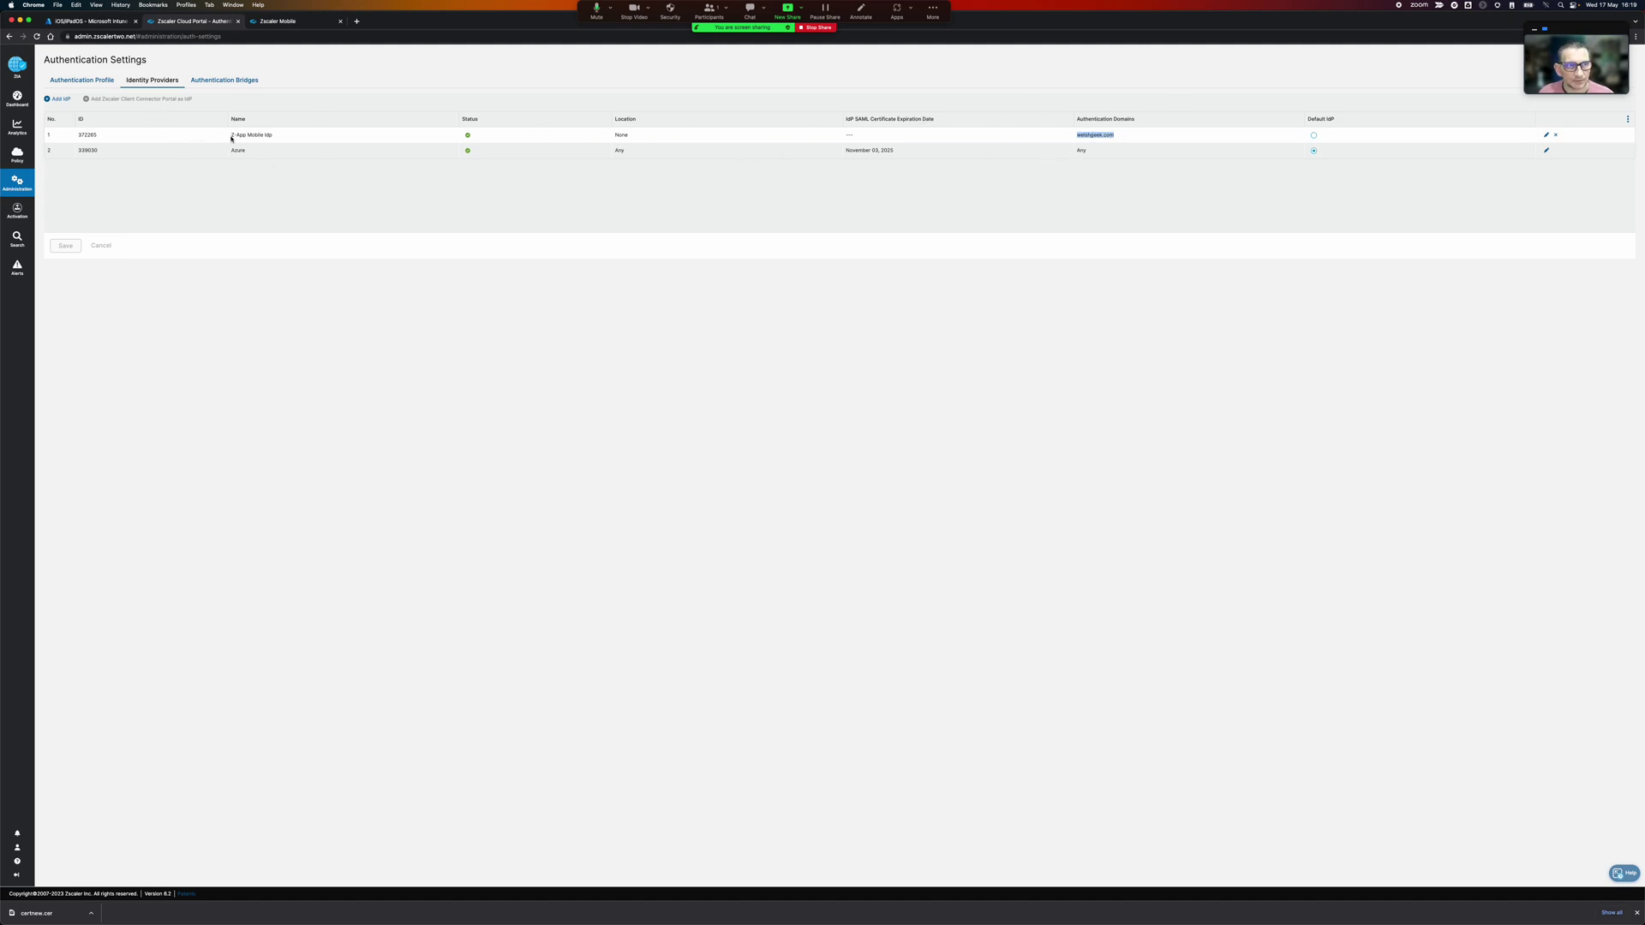
drag(232, 139, 287, 138)
click(880, 140)
drag(1101, 136, 1076, 136)
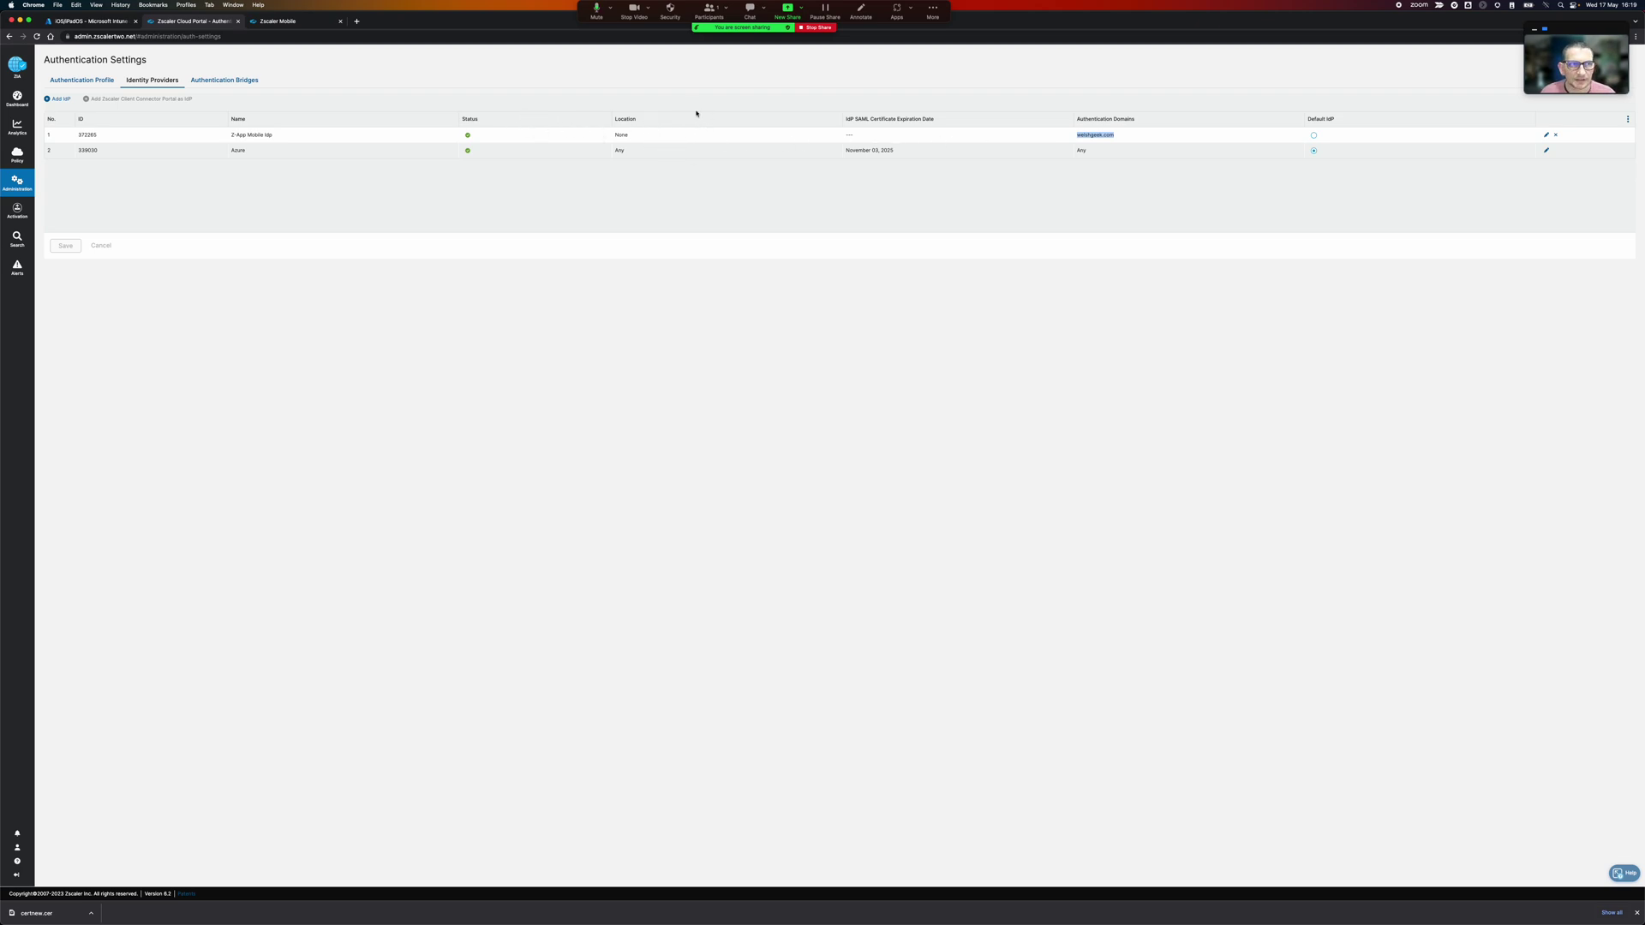
- Check the Zscaler Client Connector iOS app, then list the App configuration policies
click(101, 22)
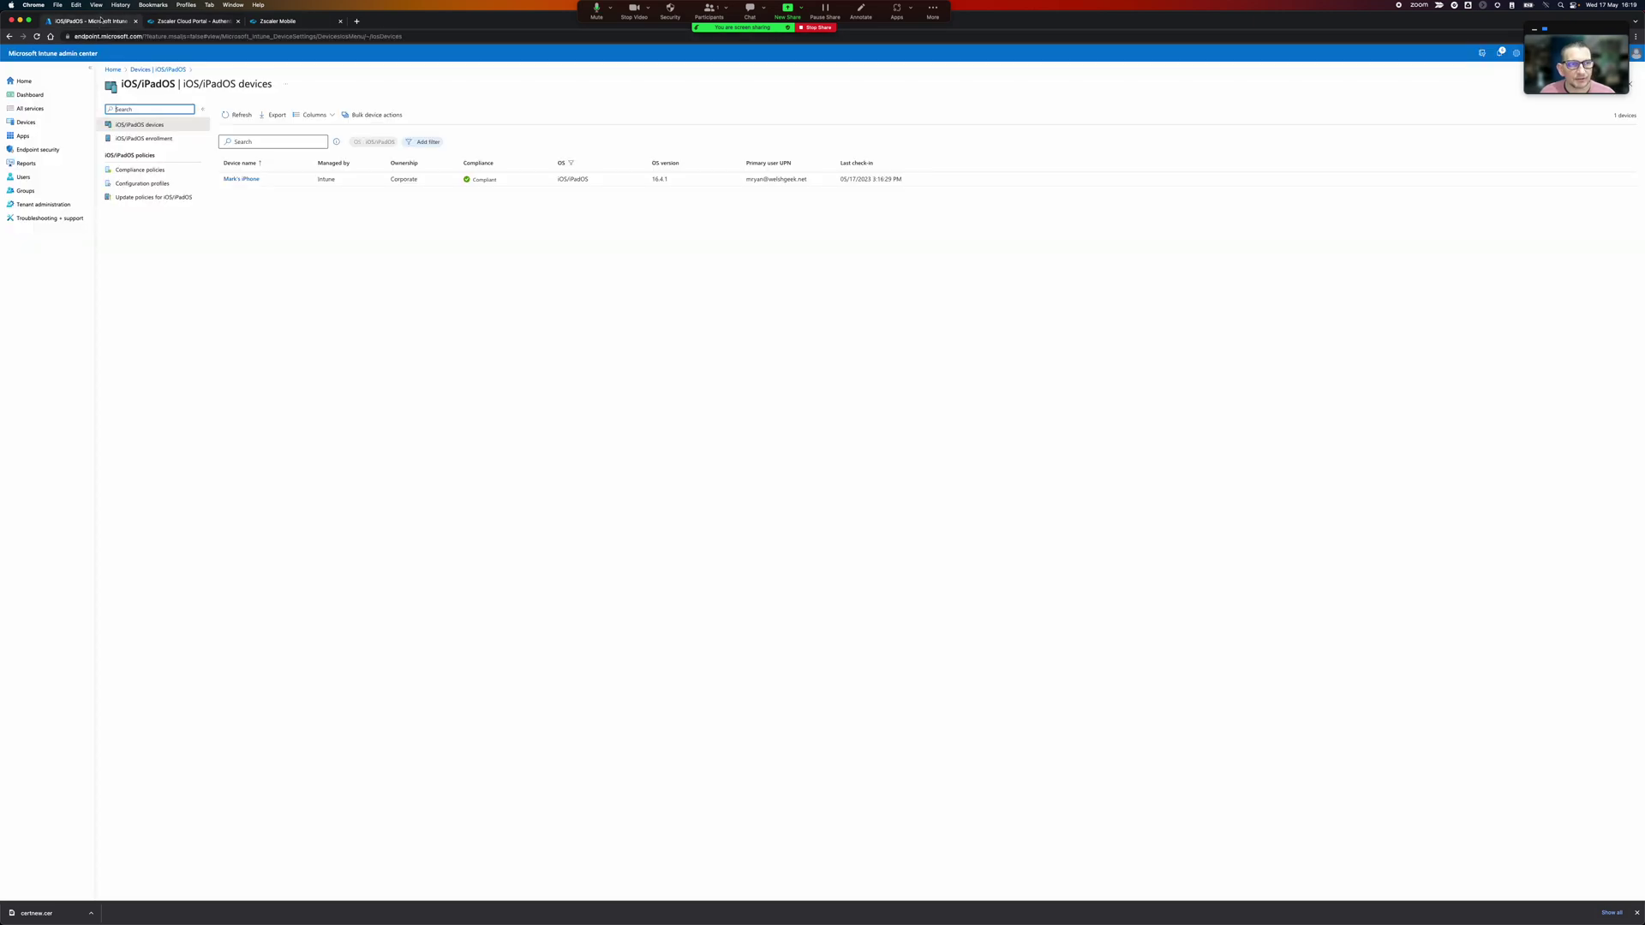
click(22, 136)
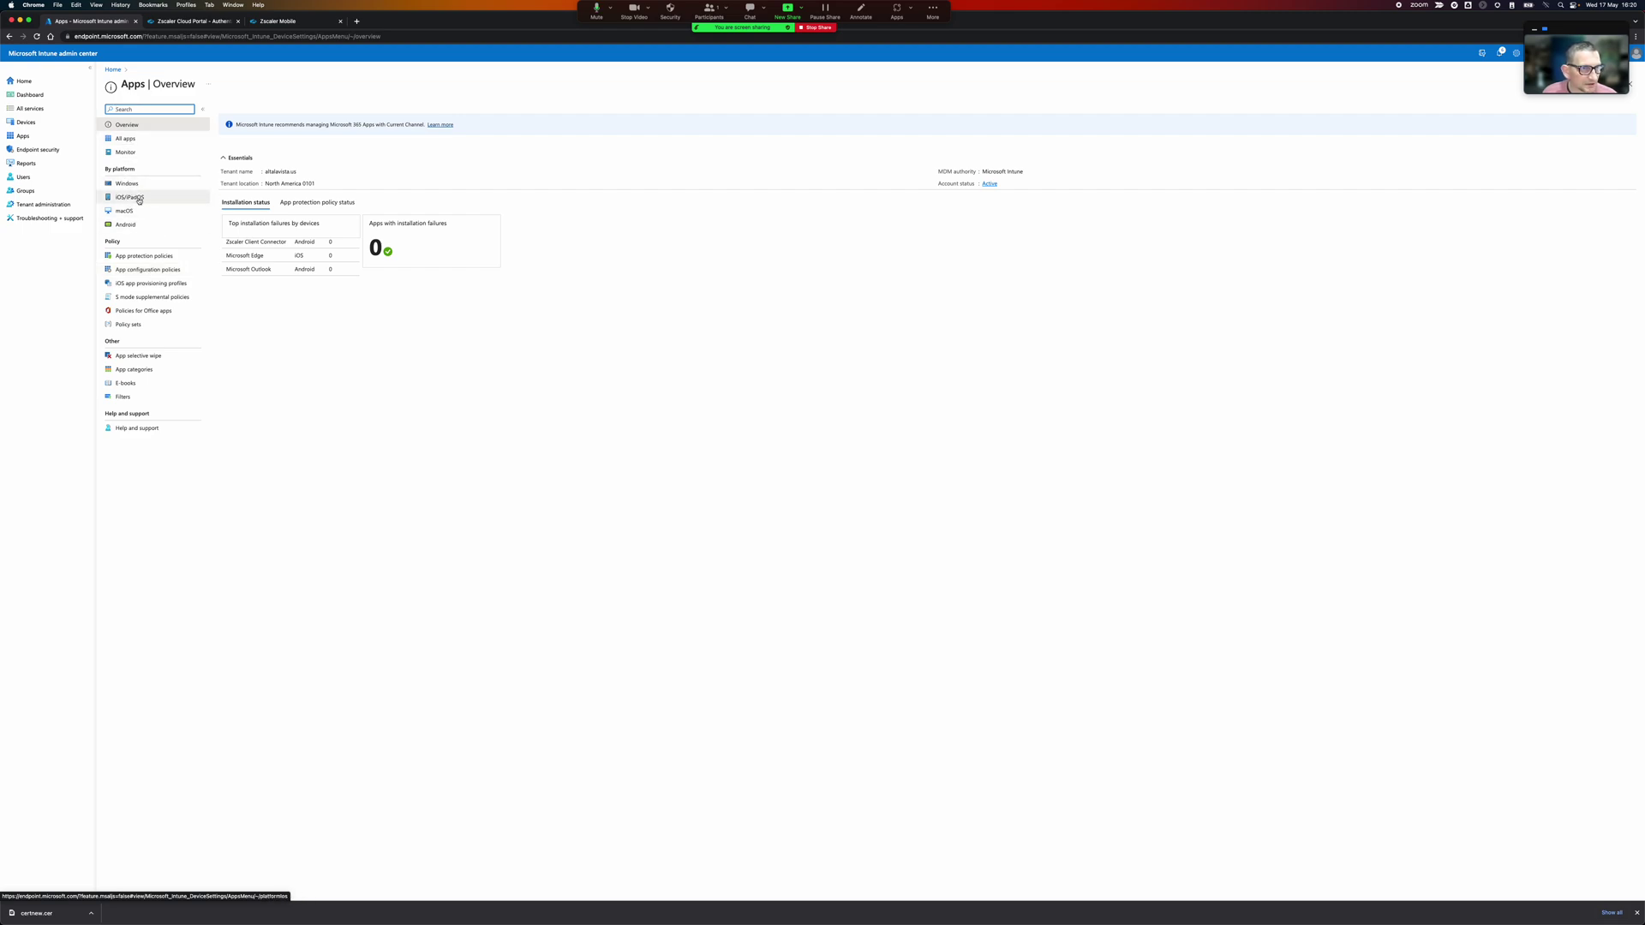
click(136, 199)
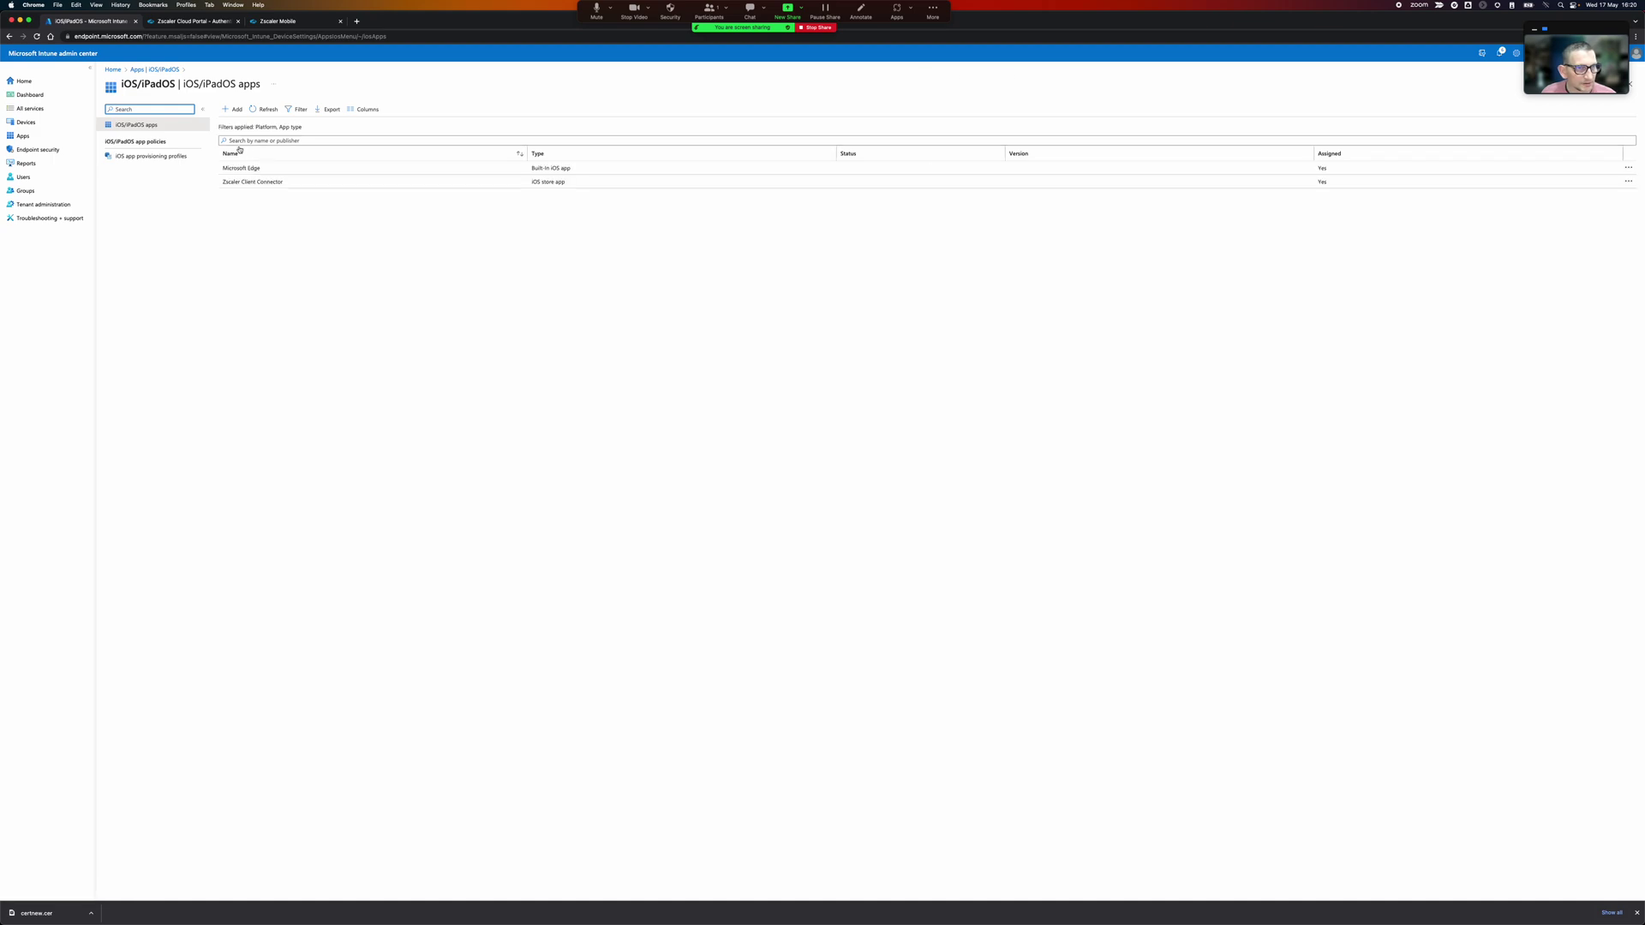
click(298, 184)
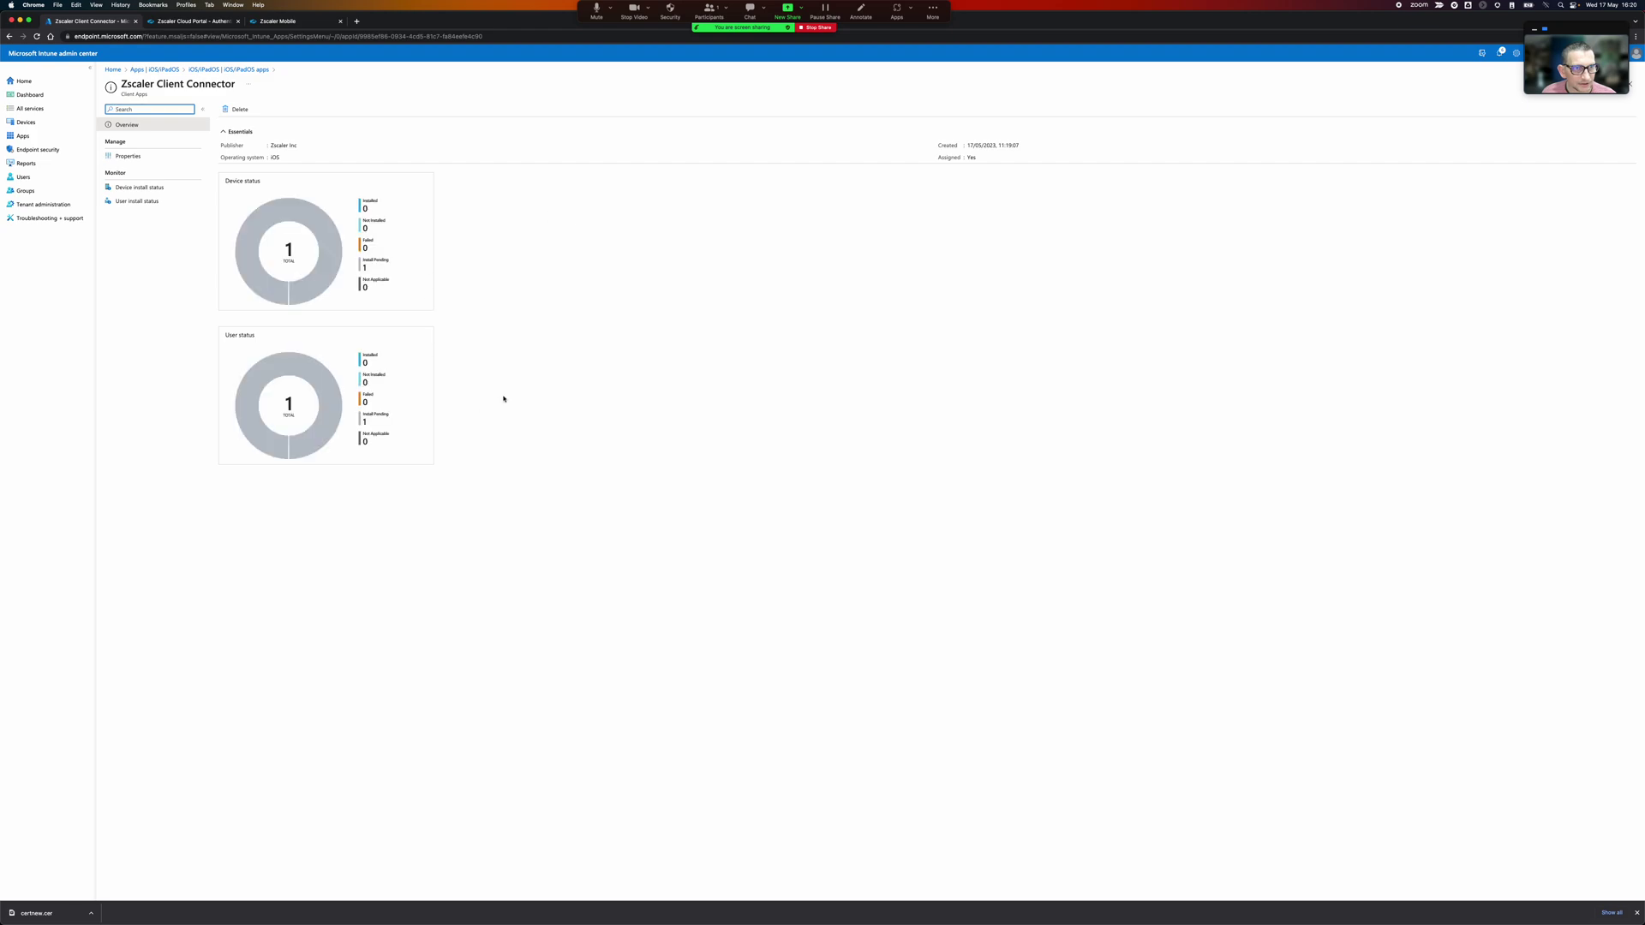
click(159, 70)
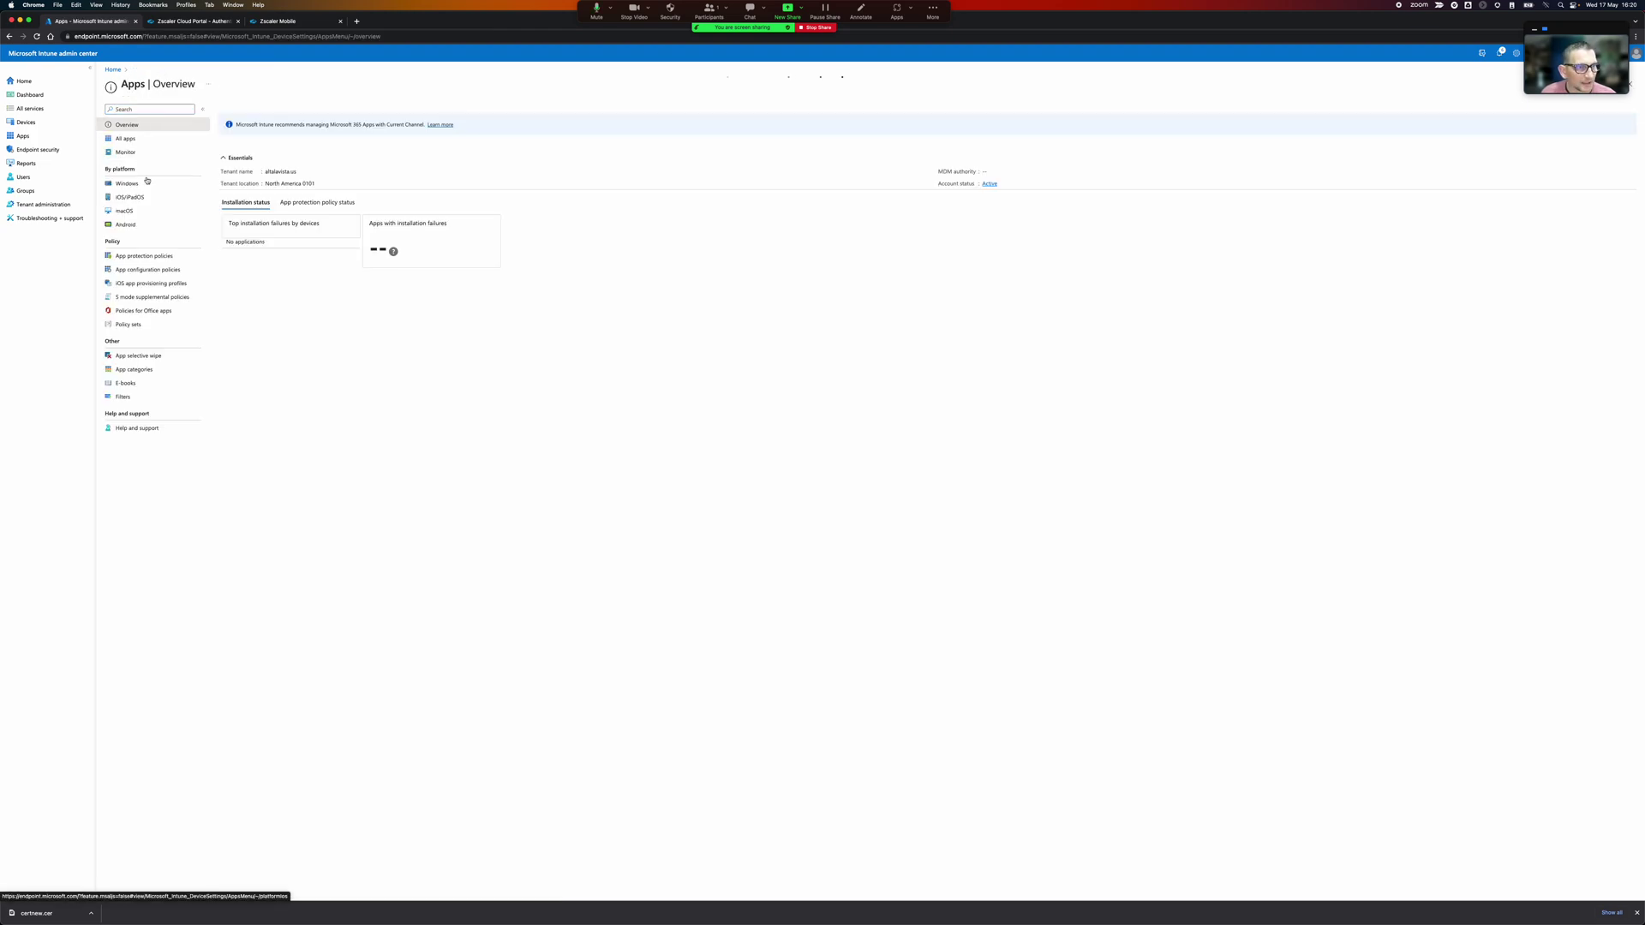
click(148, 270)
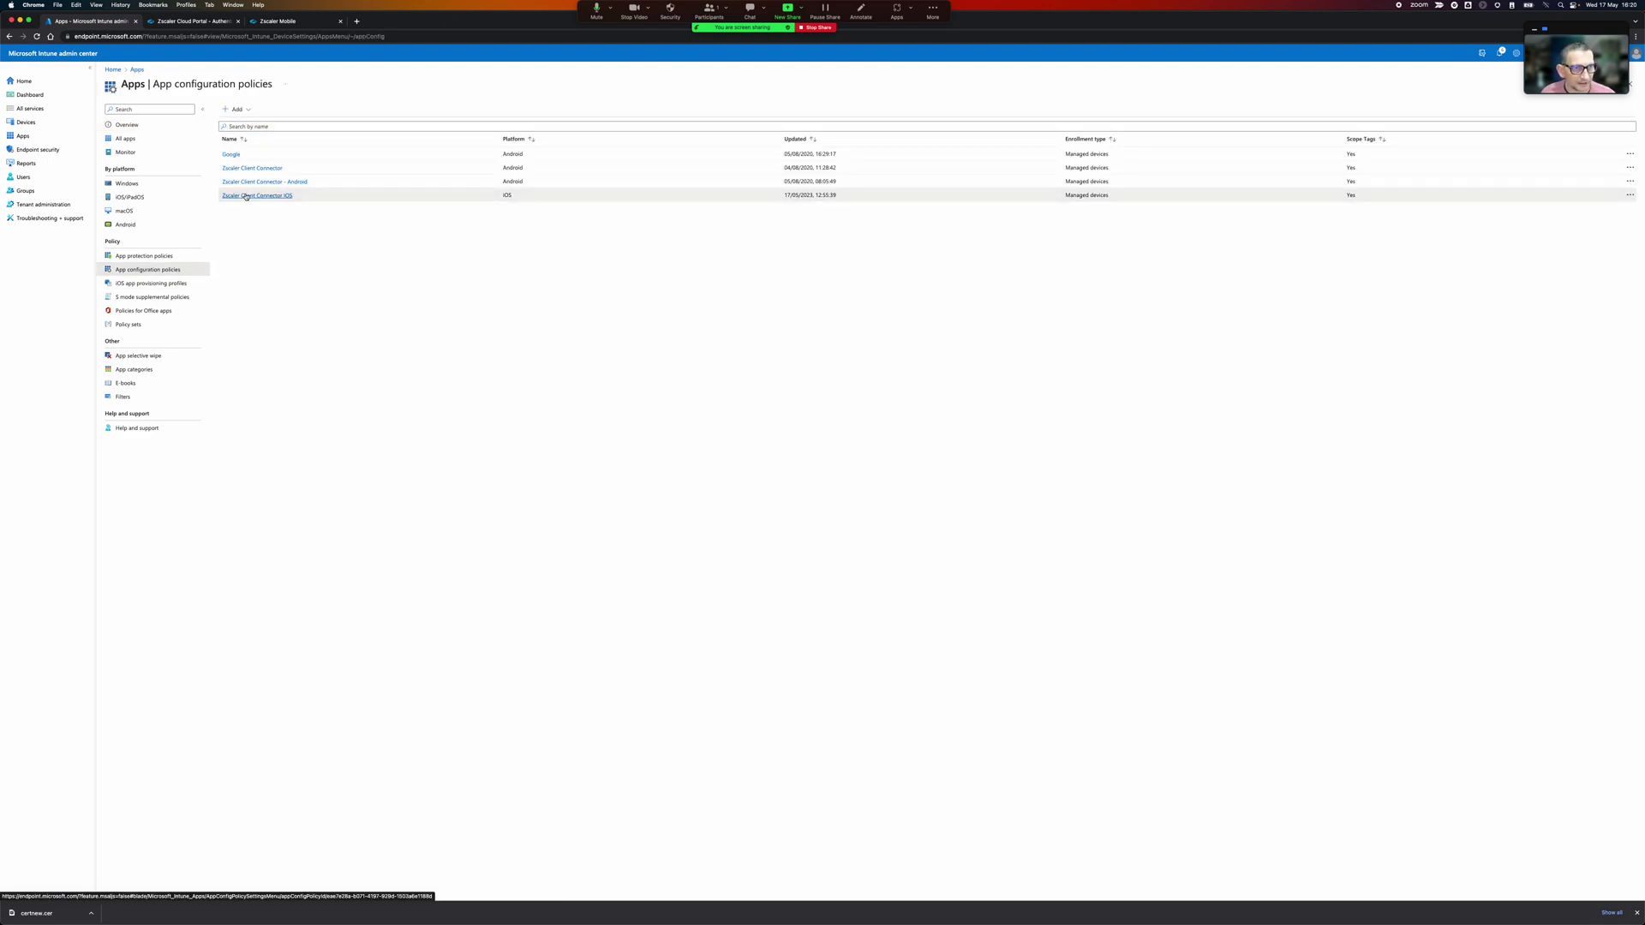
- Open the Zscaler Client Connector IOS policy properties and highlight the {{serialnumber}} username value
click(265, 196)
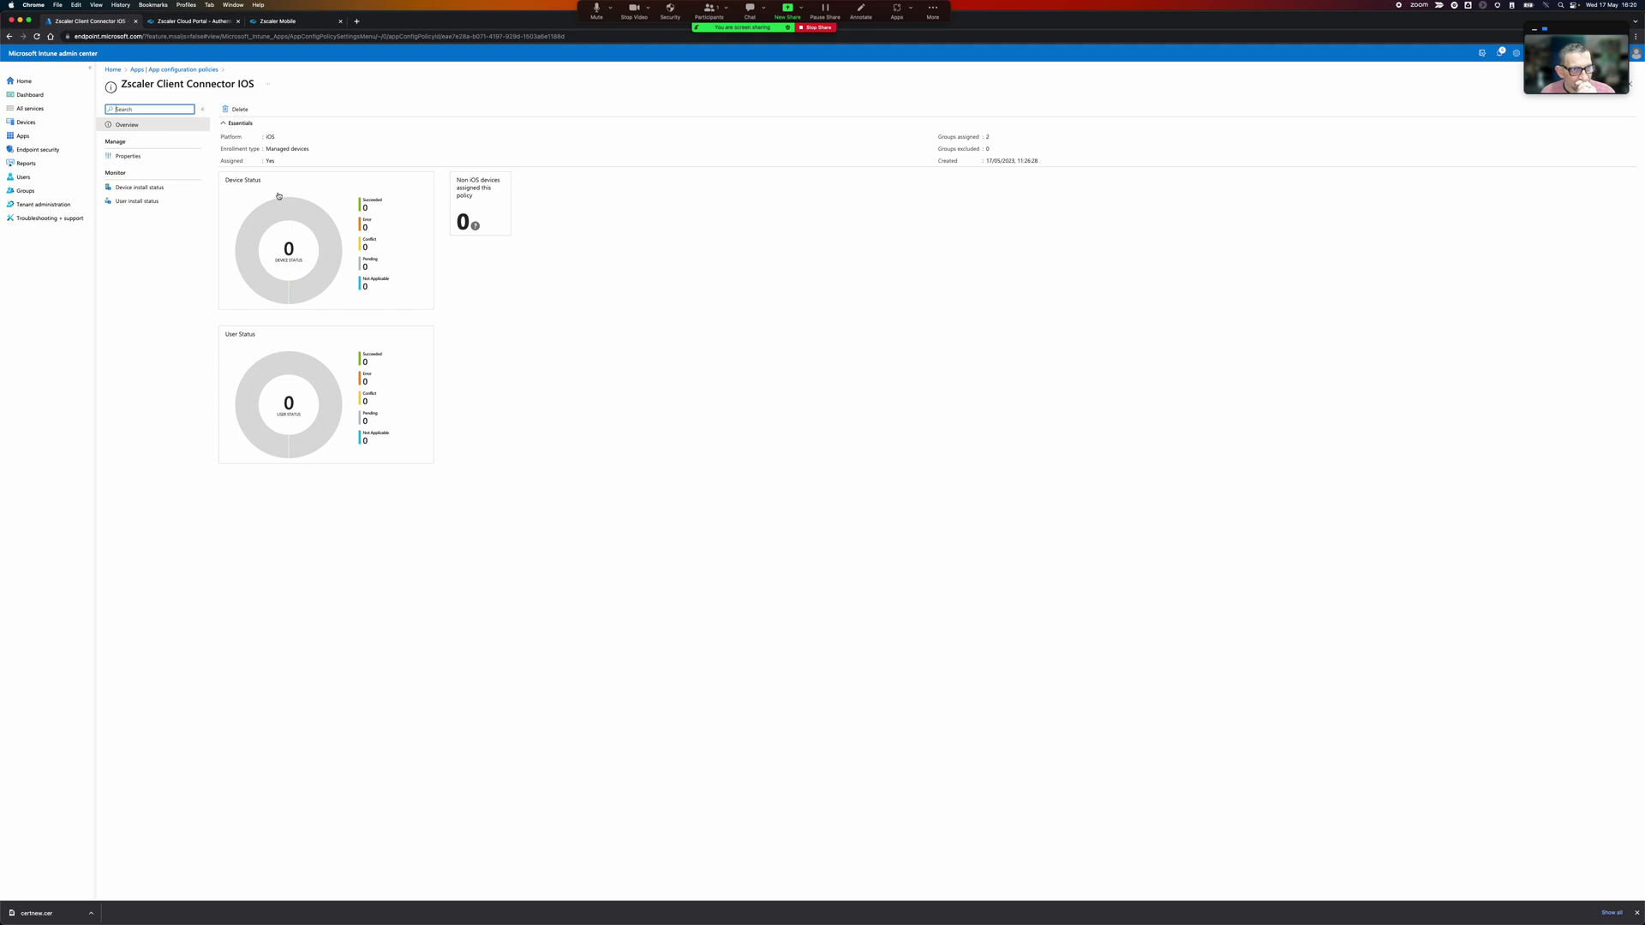
click(129, 155)
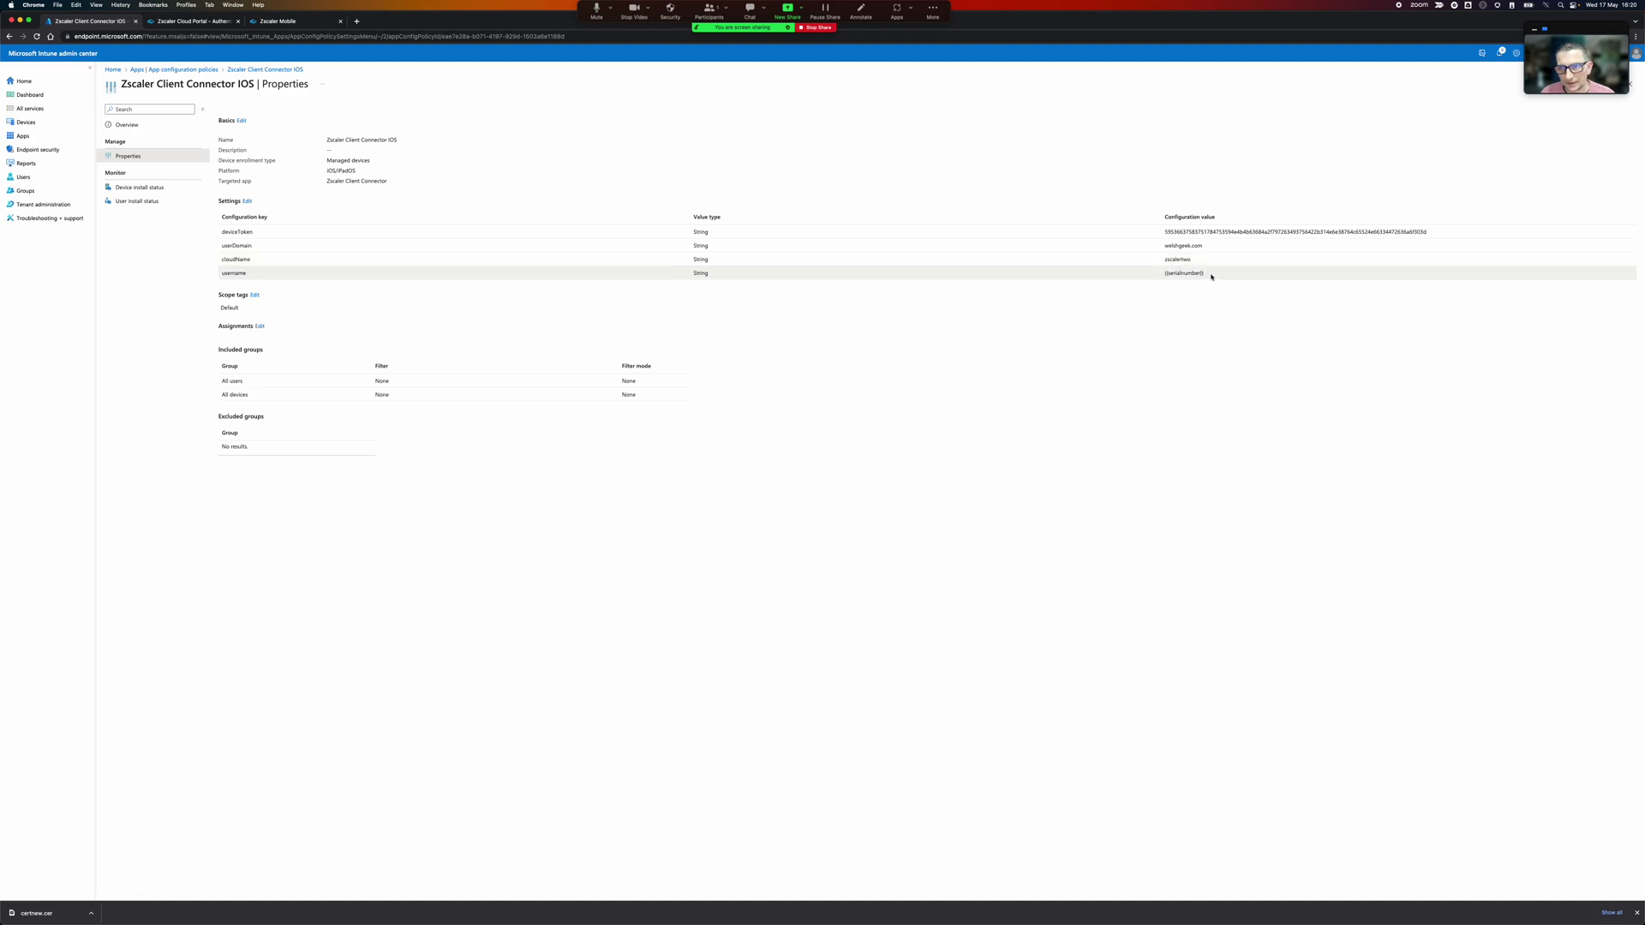
drag(1208, 274, 1164, 275)
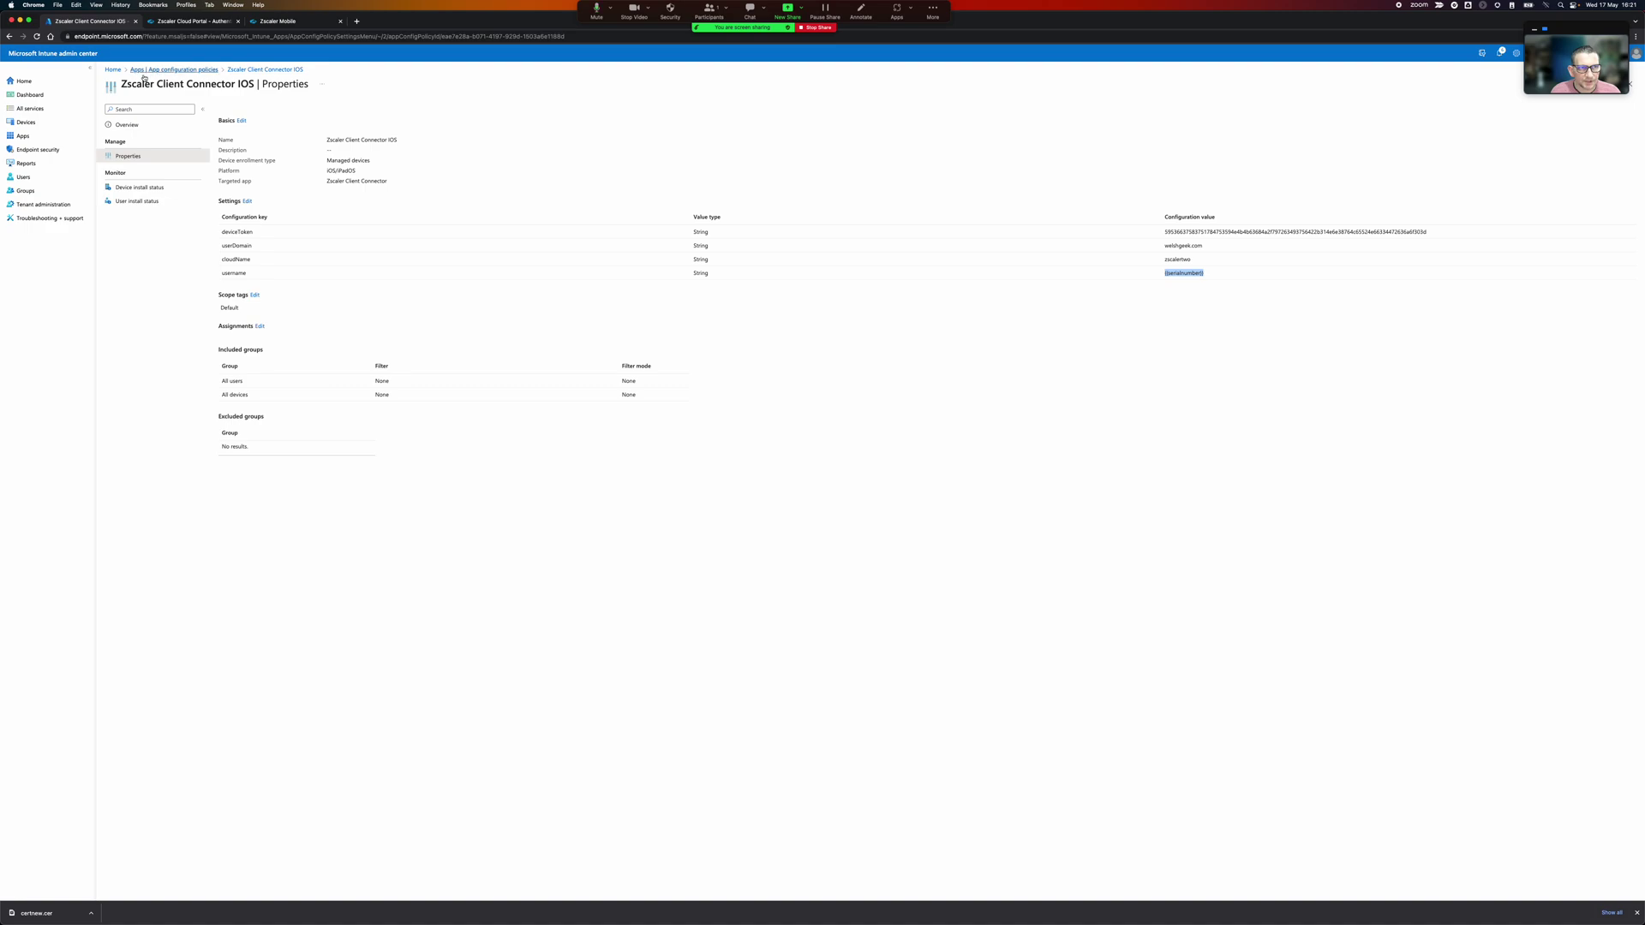
- Sign in again with the account password after the access failure and open Devices
click(25, 122)
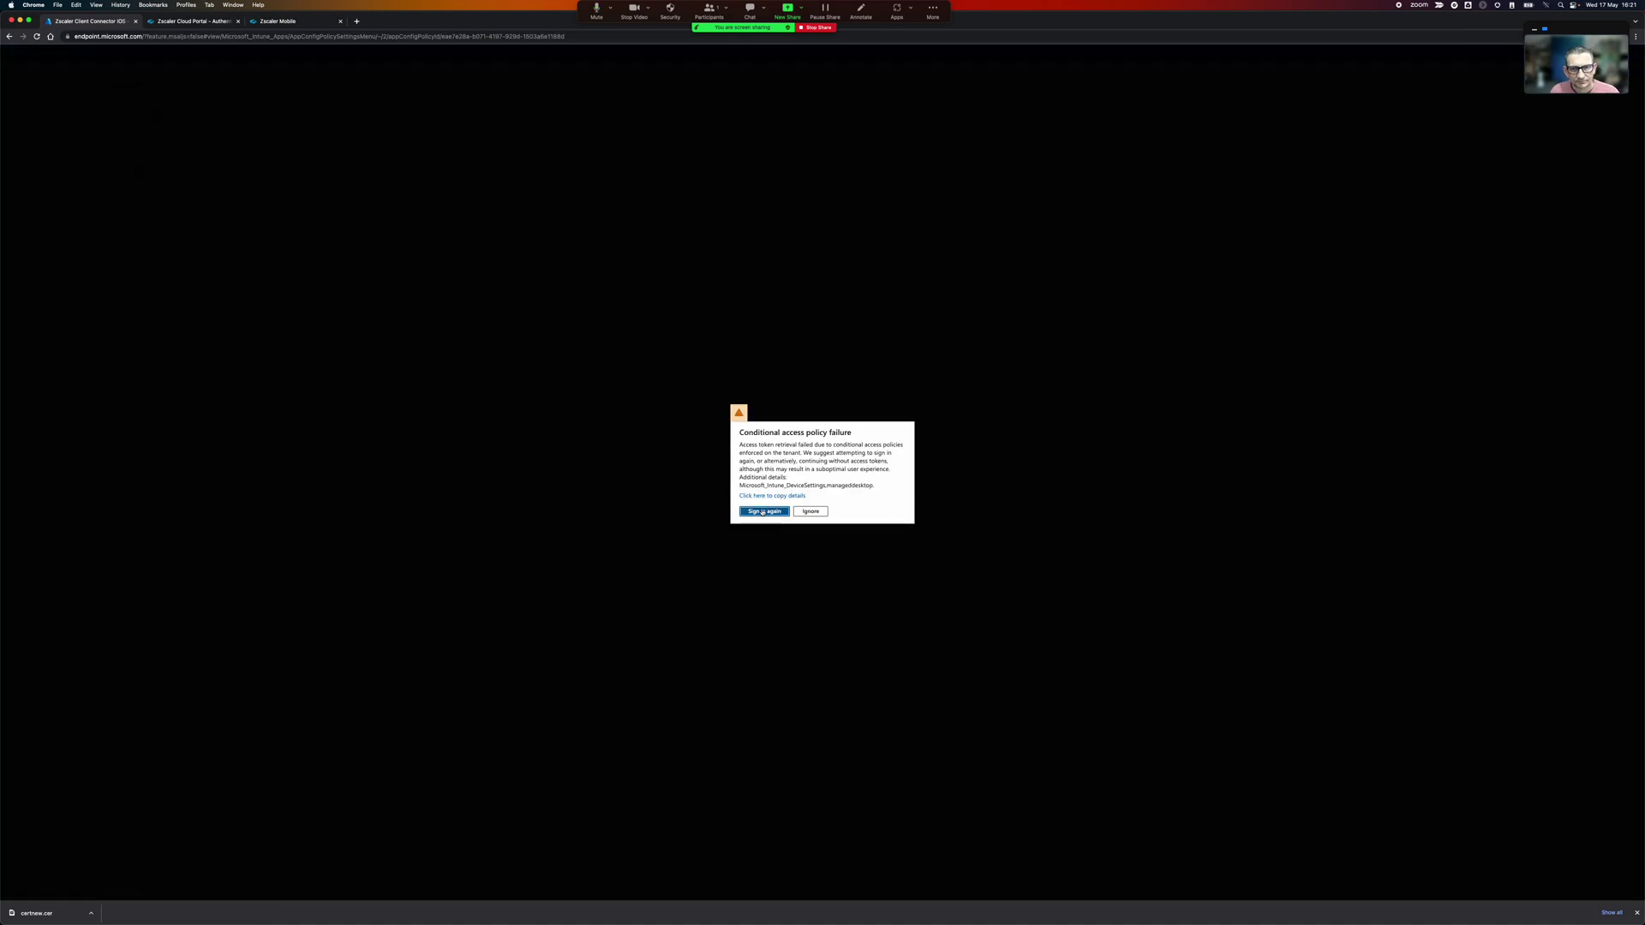
click(762, 511)
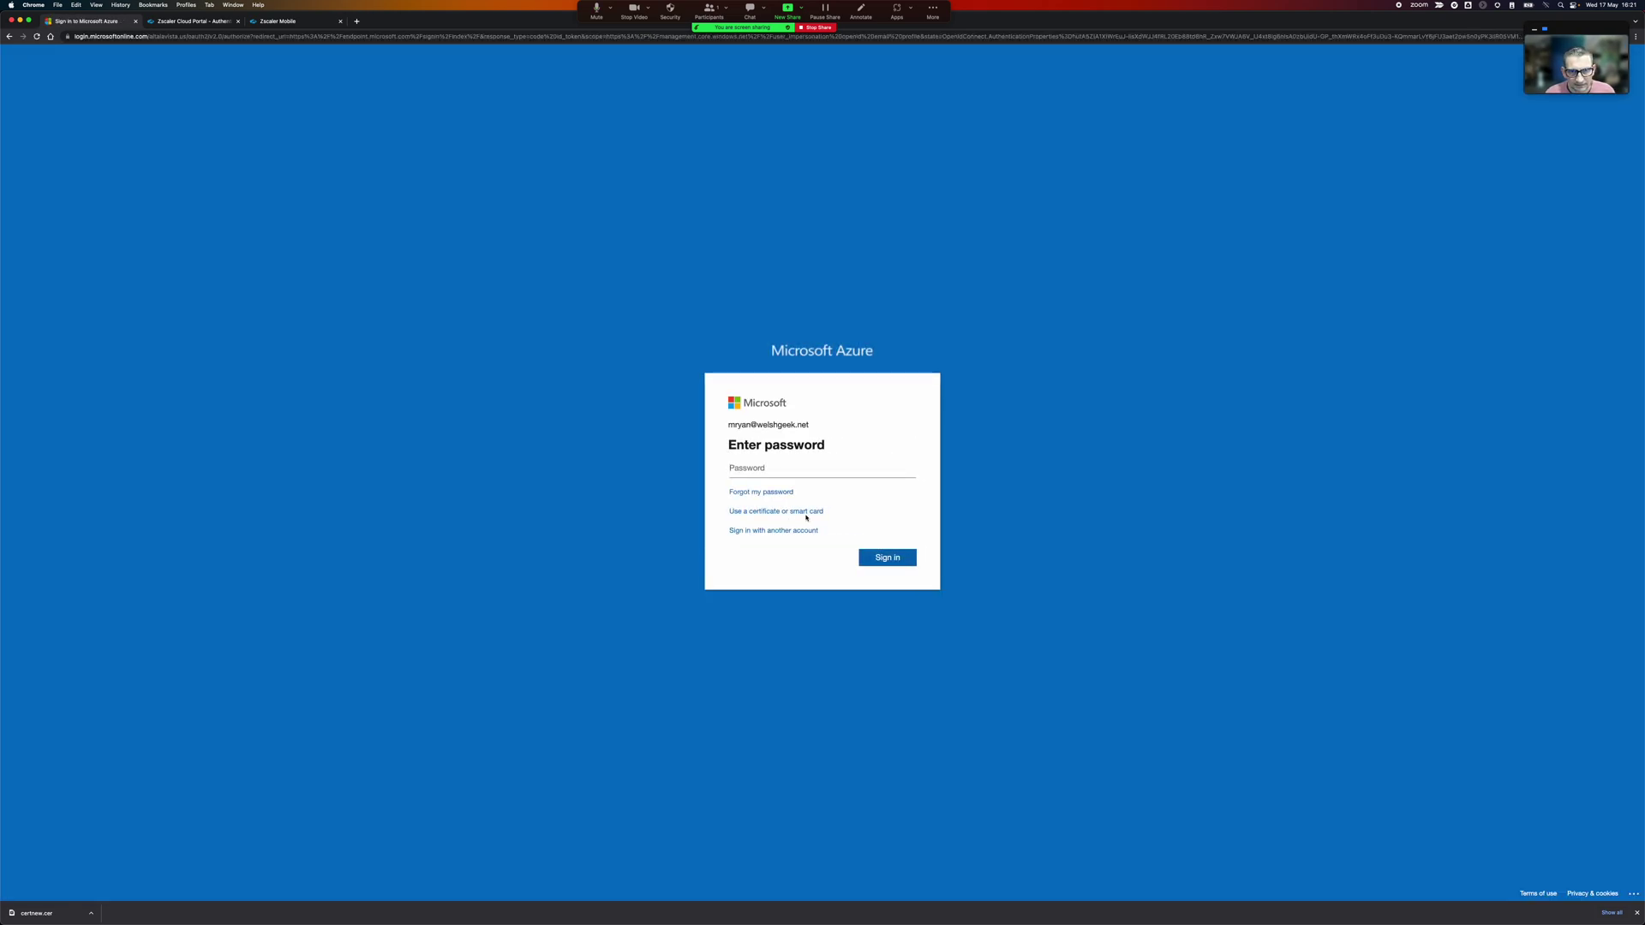
text(•••••)
key(Return)
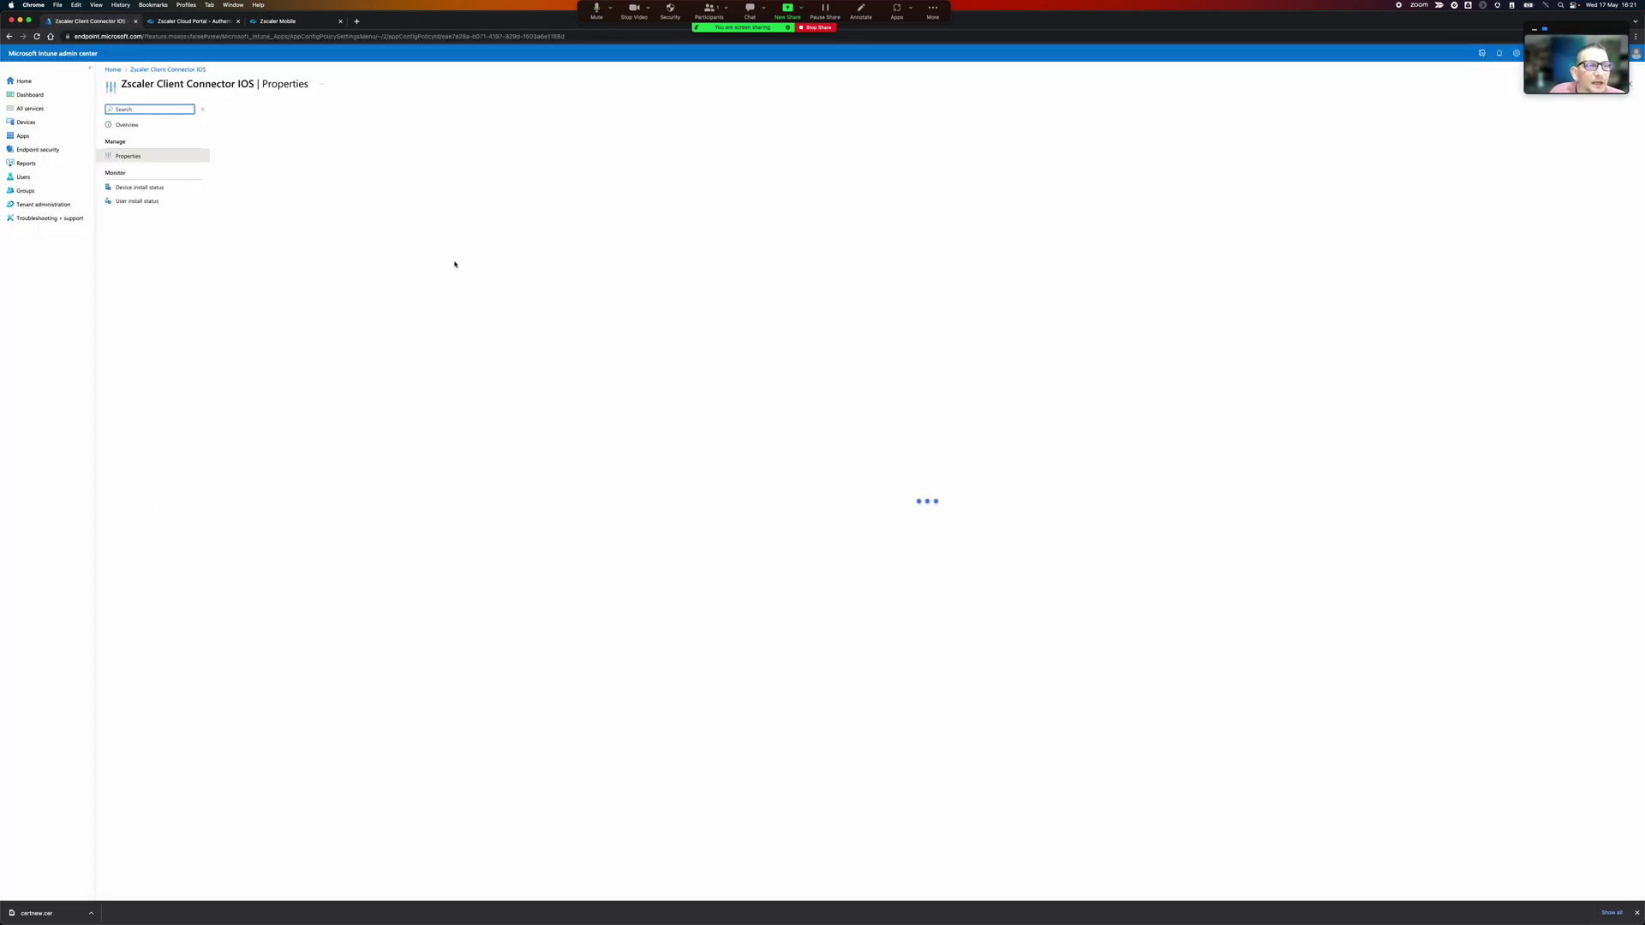
click(18, 124)
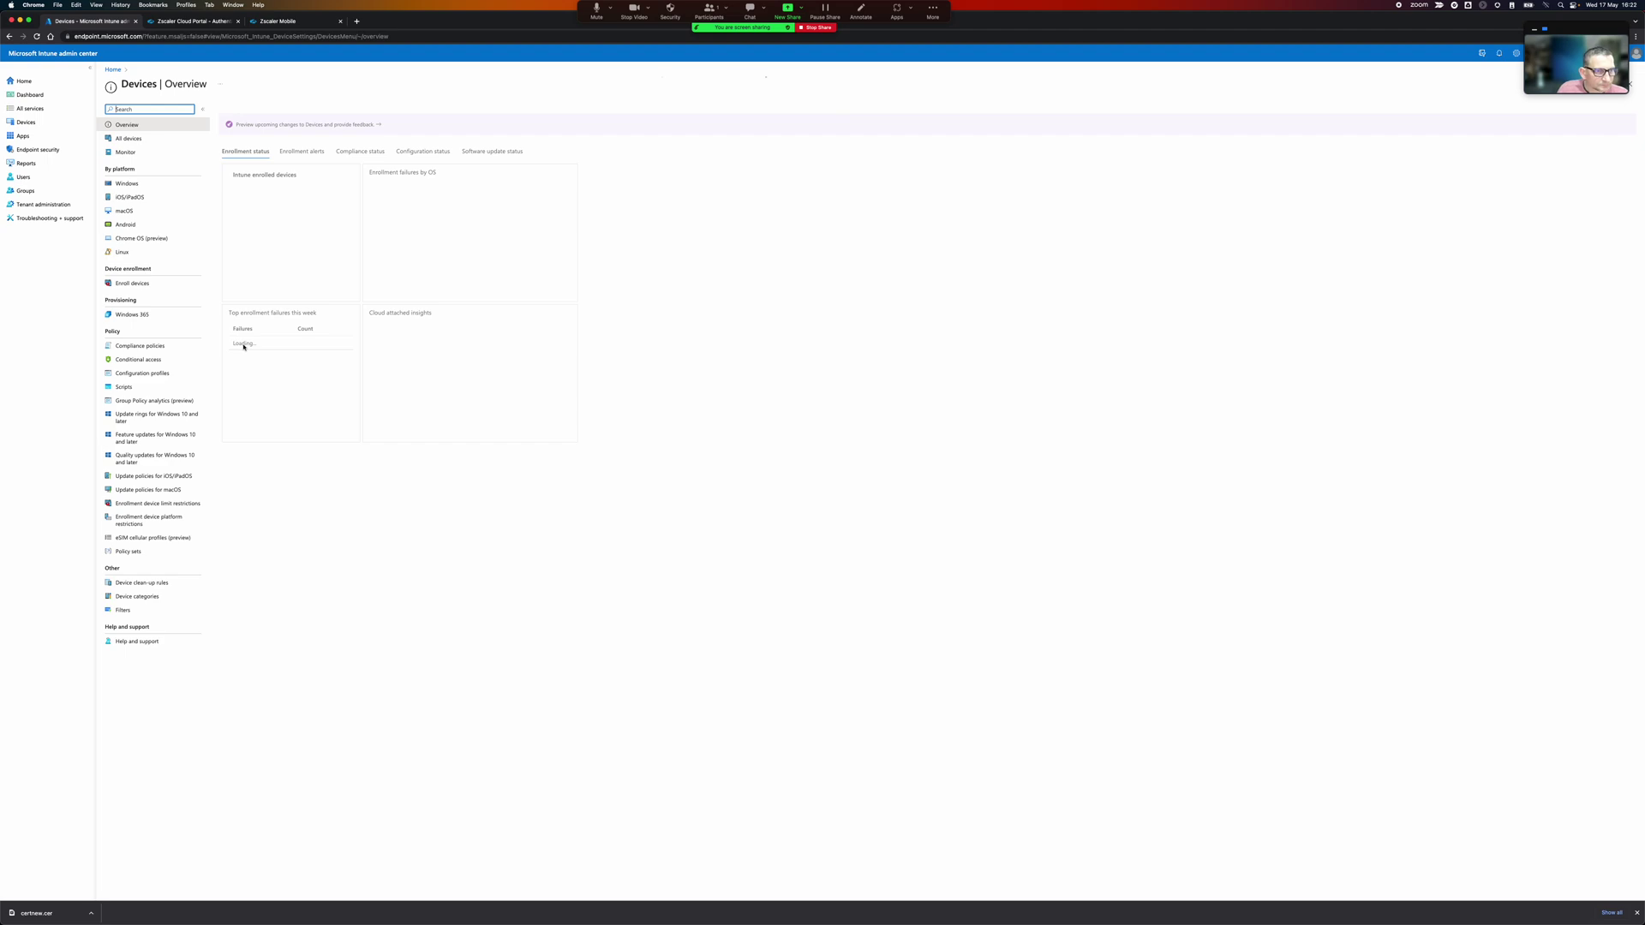
- Open the ZCC VPN configuration profile's Base VPN settings and highlight the {{serialnumber}} username
click(142, 373)
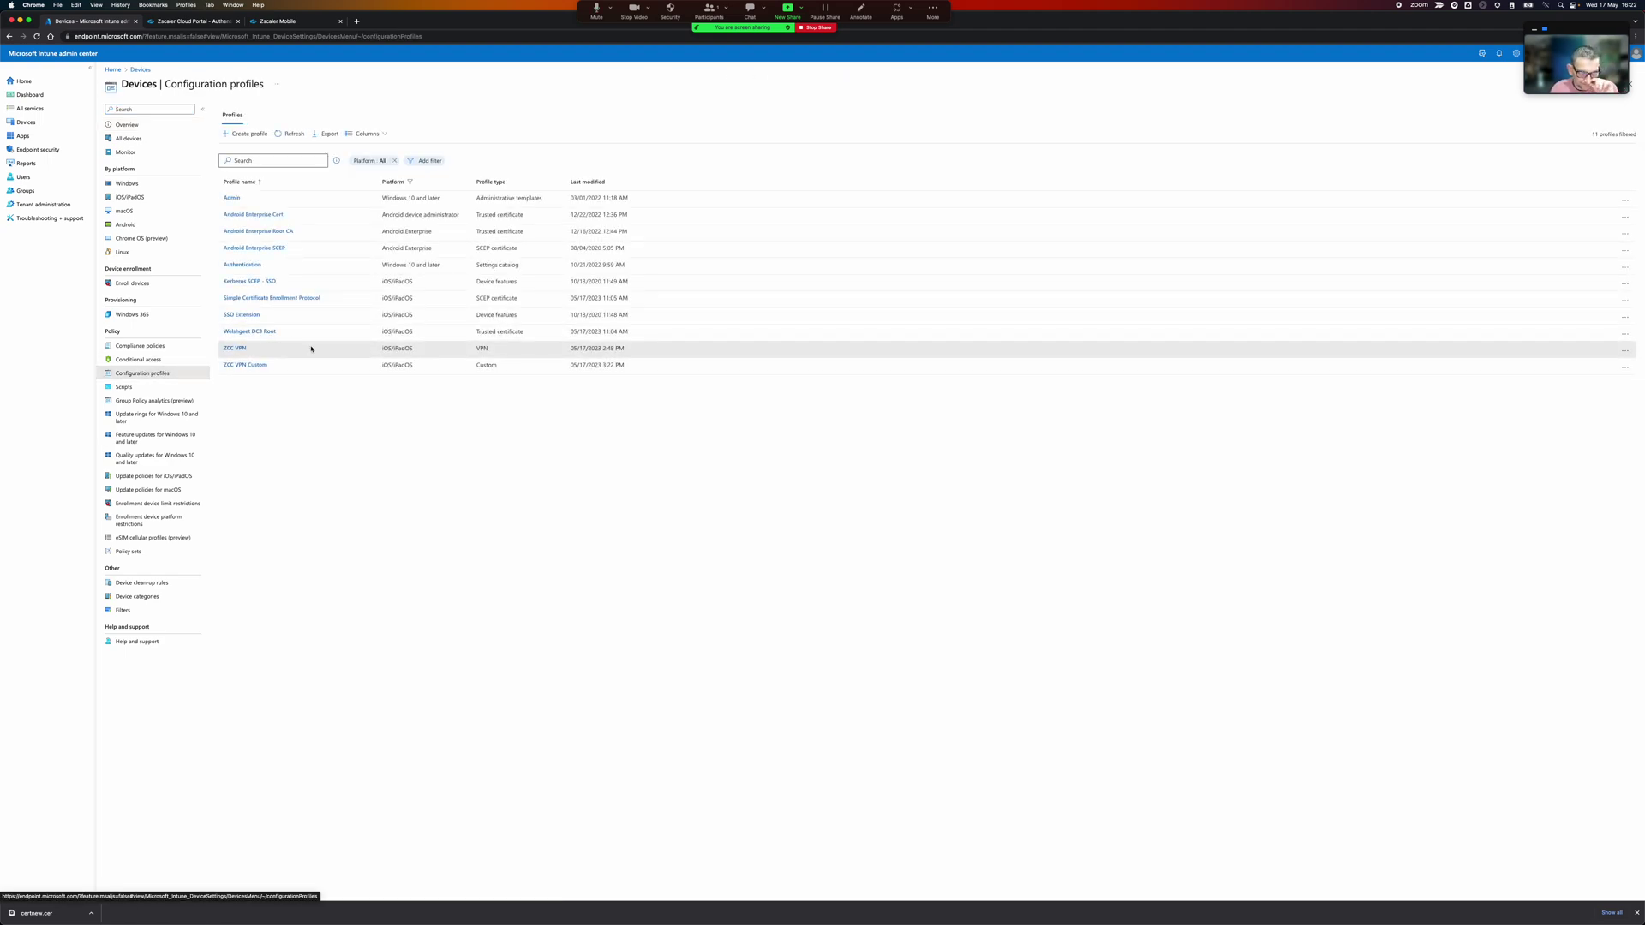
click(228, 348)
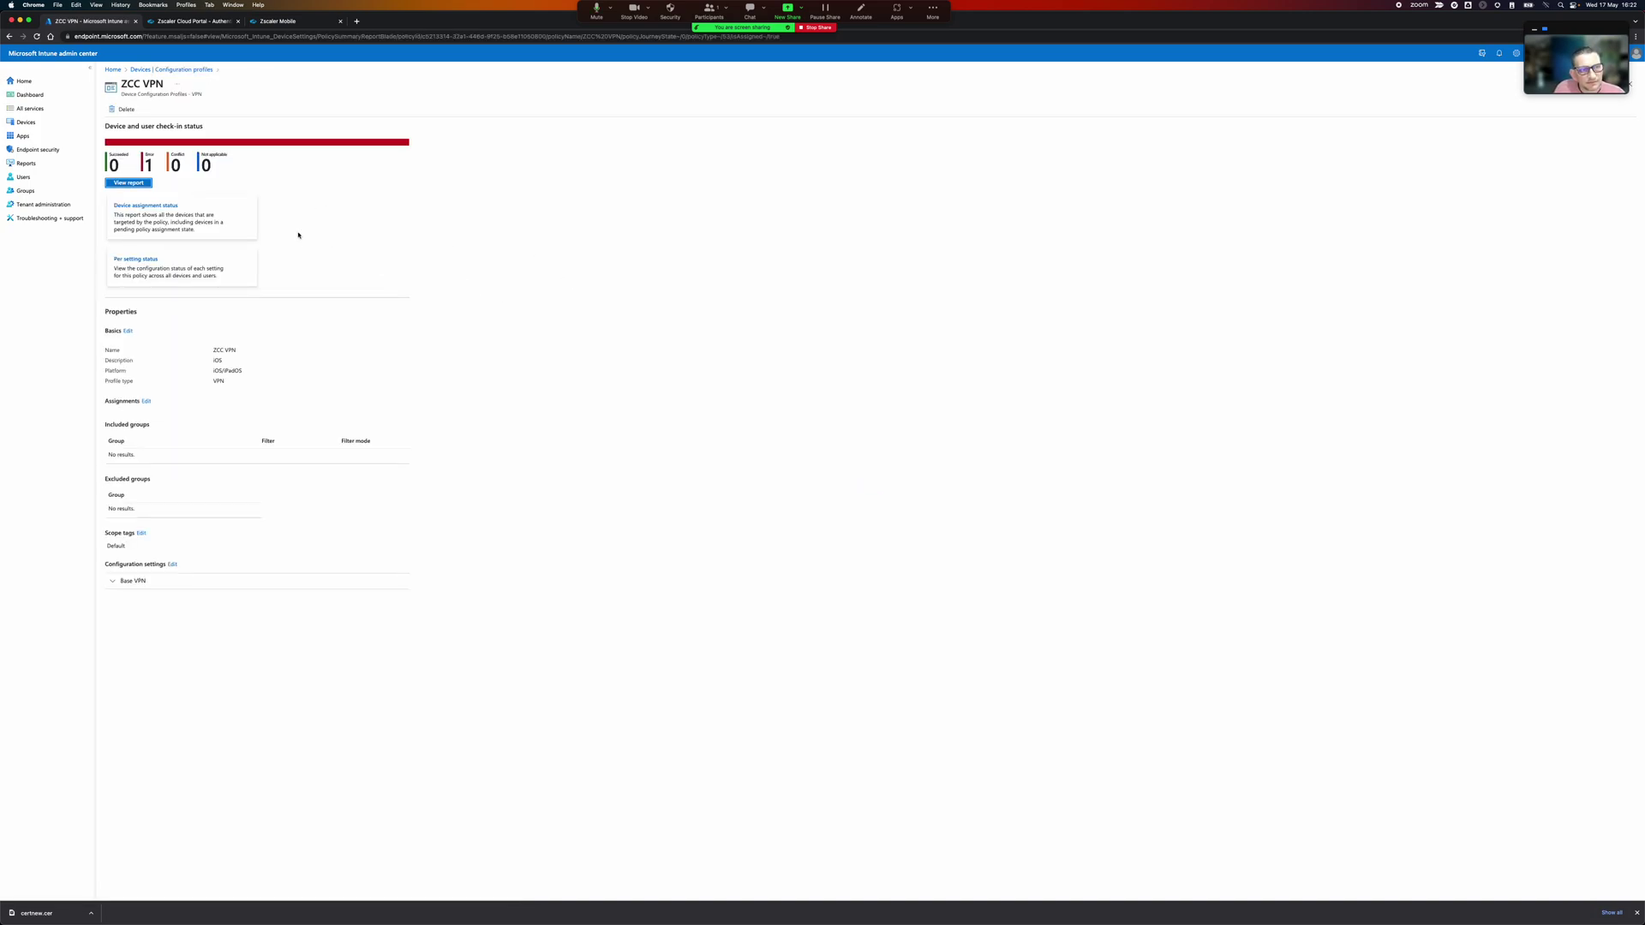
click(172, 583)
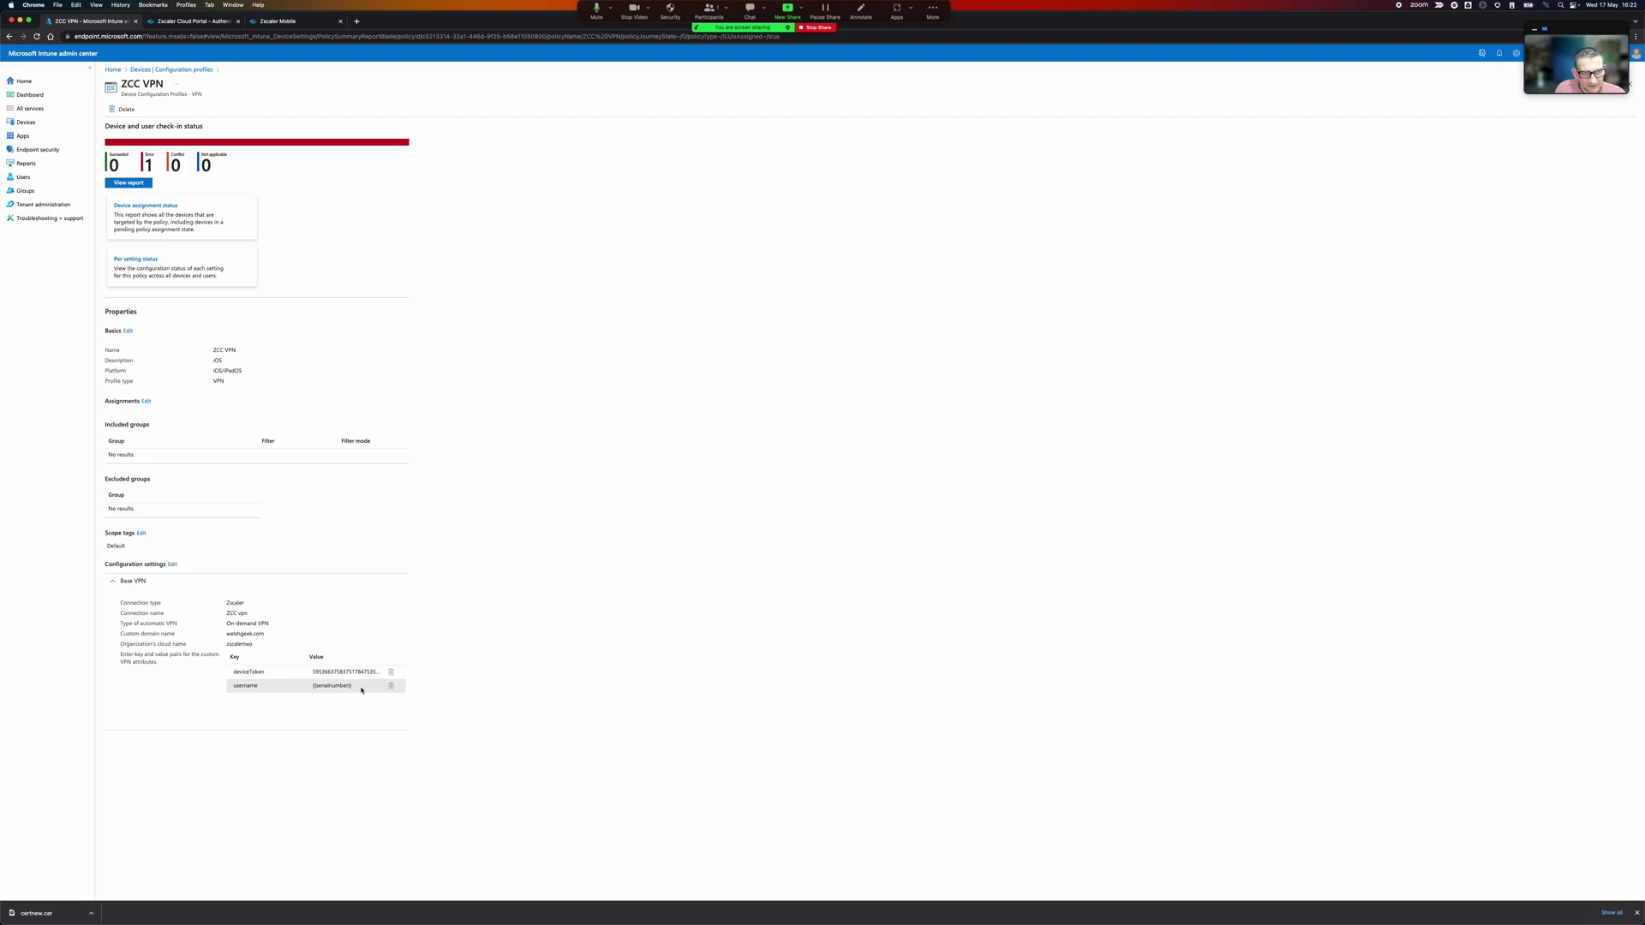
drag(358, 686, 308, 689)
- Open the ZCC VPN Custom profile's configuration file section, then switch to zapp.mobileconfig
click(184, 69)
click(235, 366)
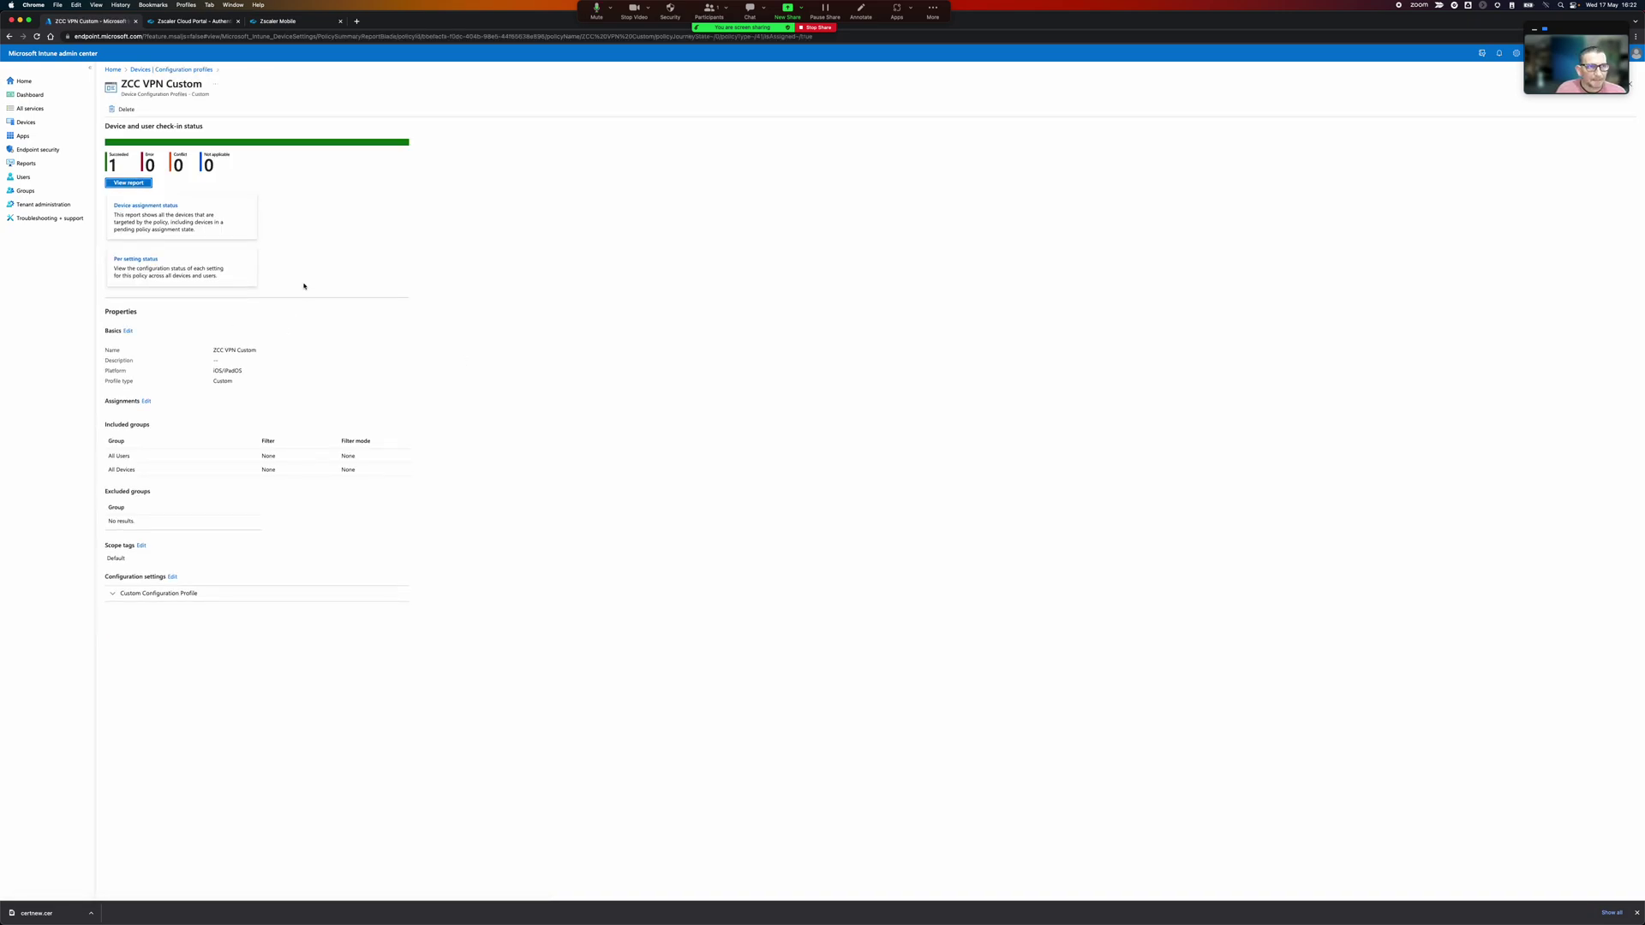
click(184, 593)
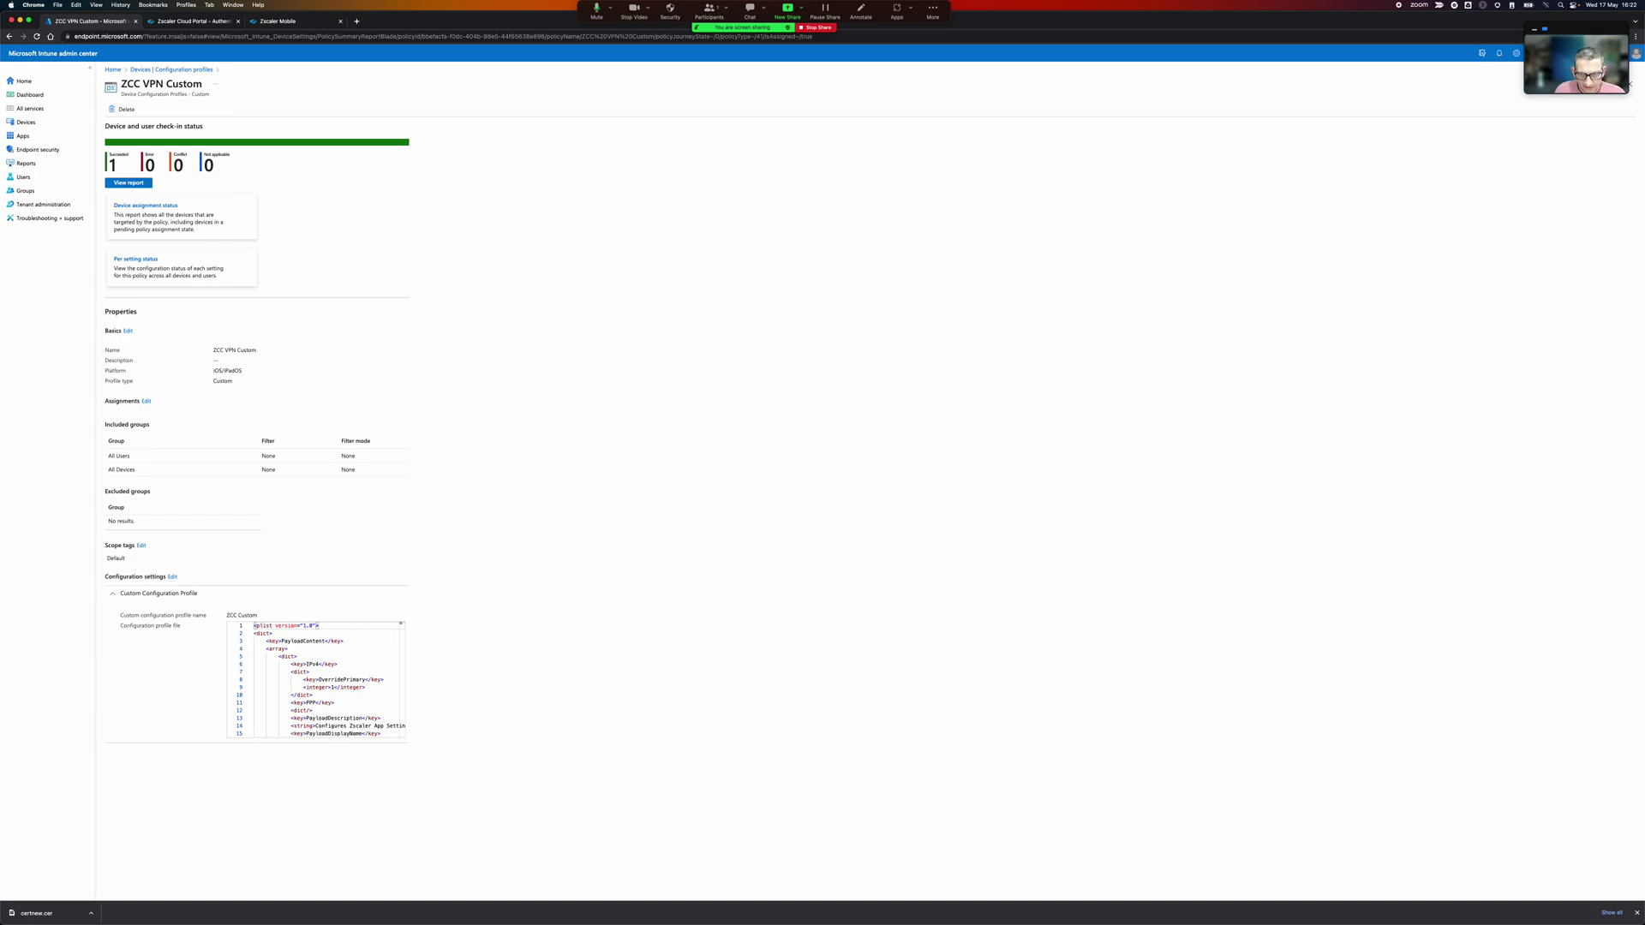
key(super+Tab)
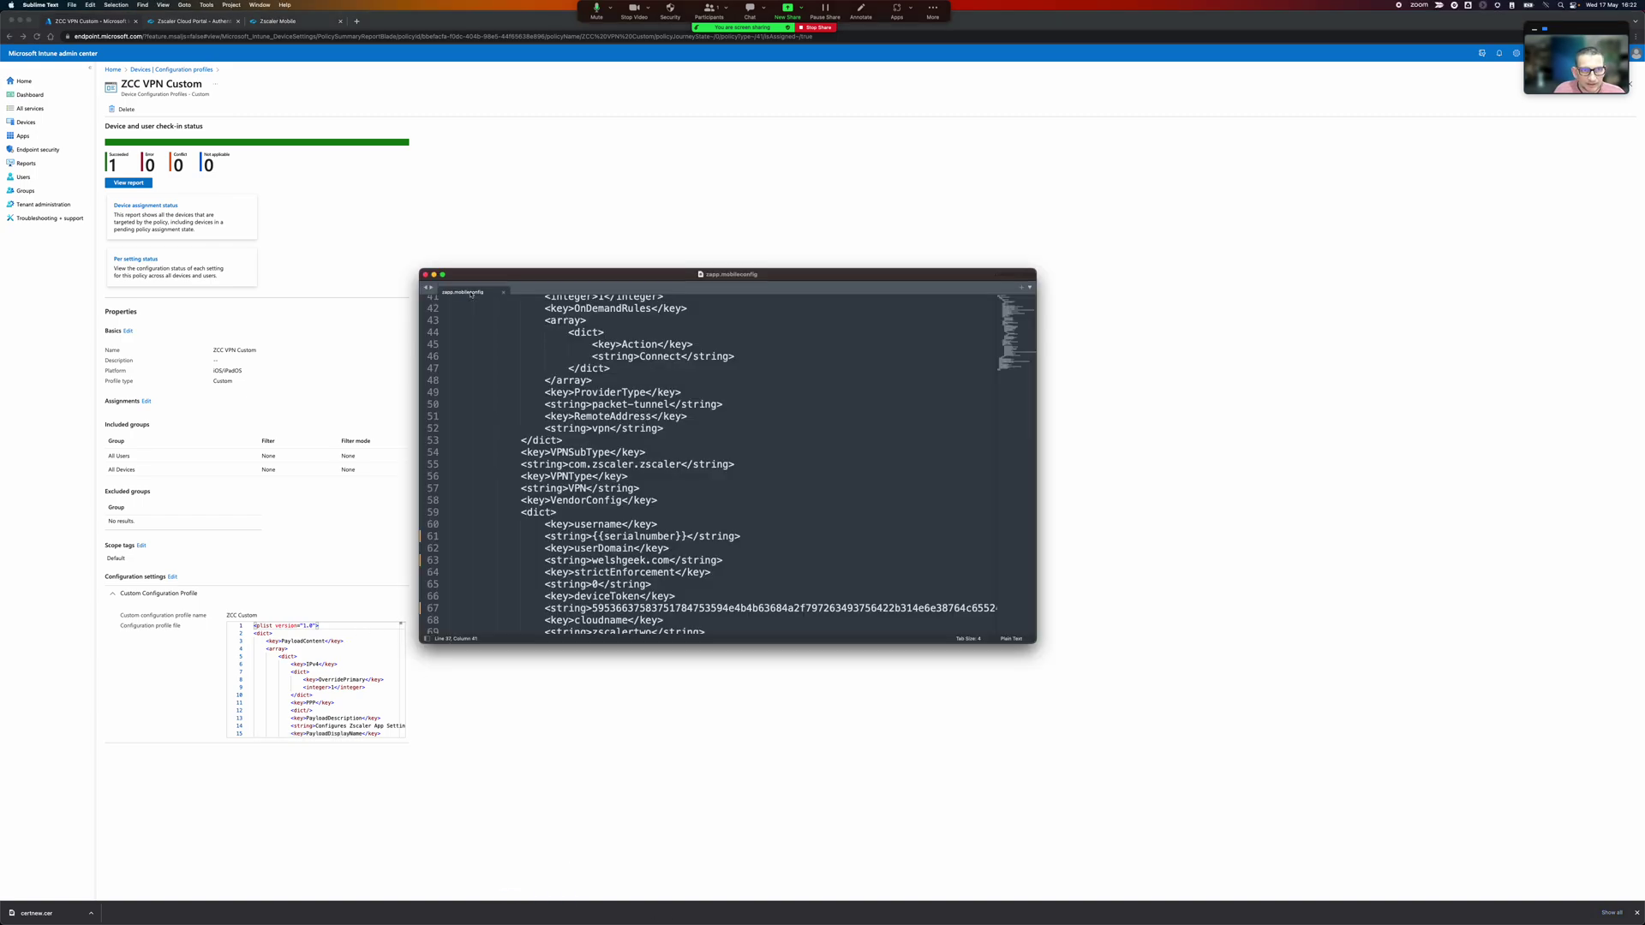
- Maximise Sublime Text and mark the VPN dictionary block, lines 34–53
double_click(539, 274)
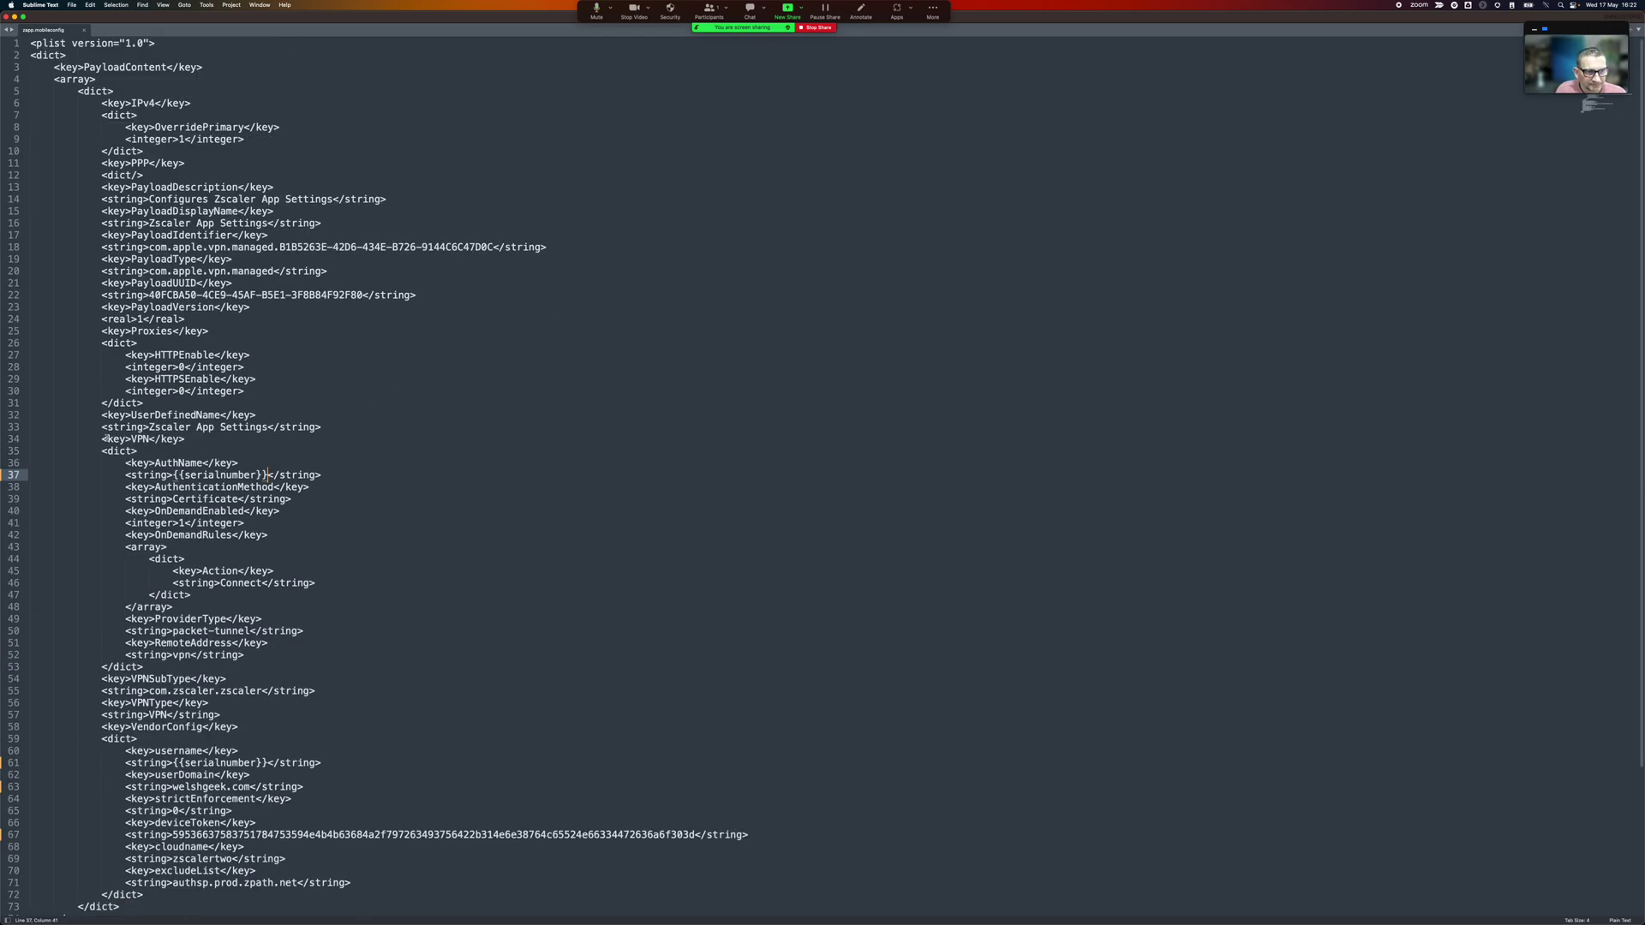
drag(106, 438, 367, 679)
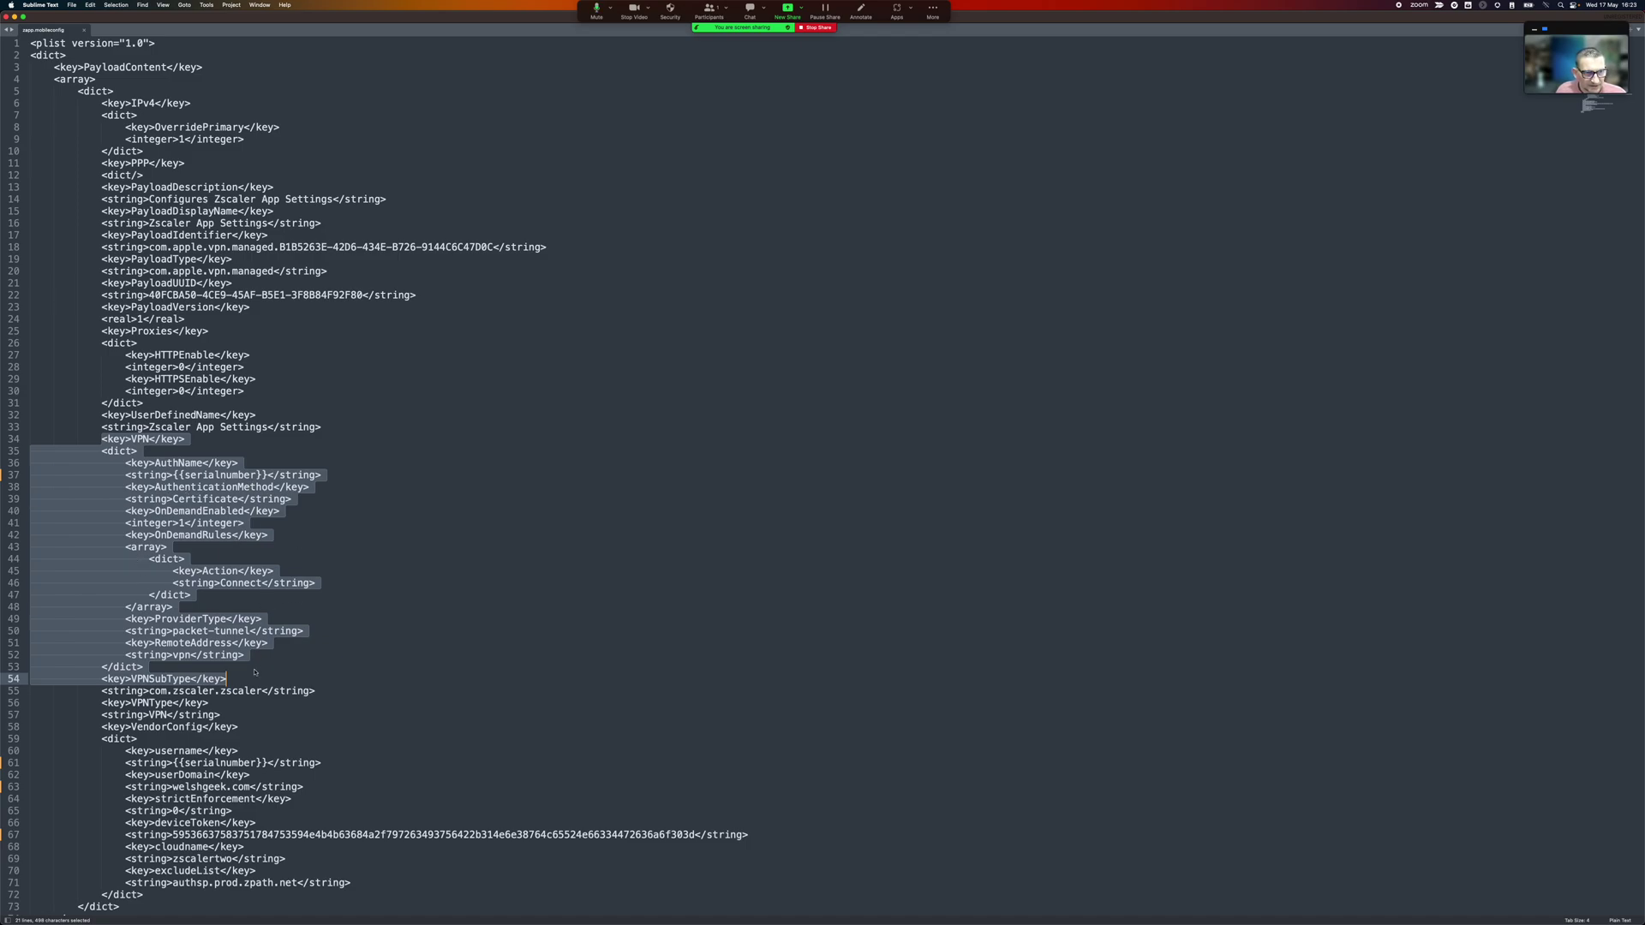
scroll(268, 671, down, 5)
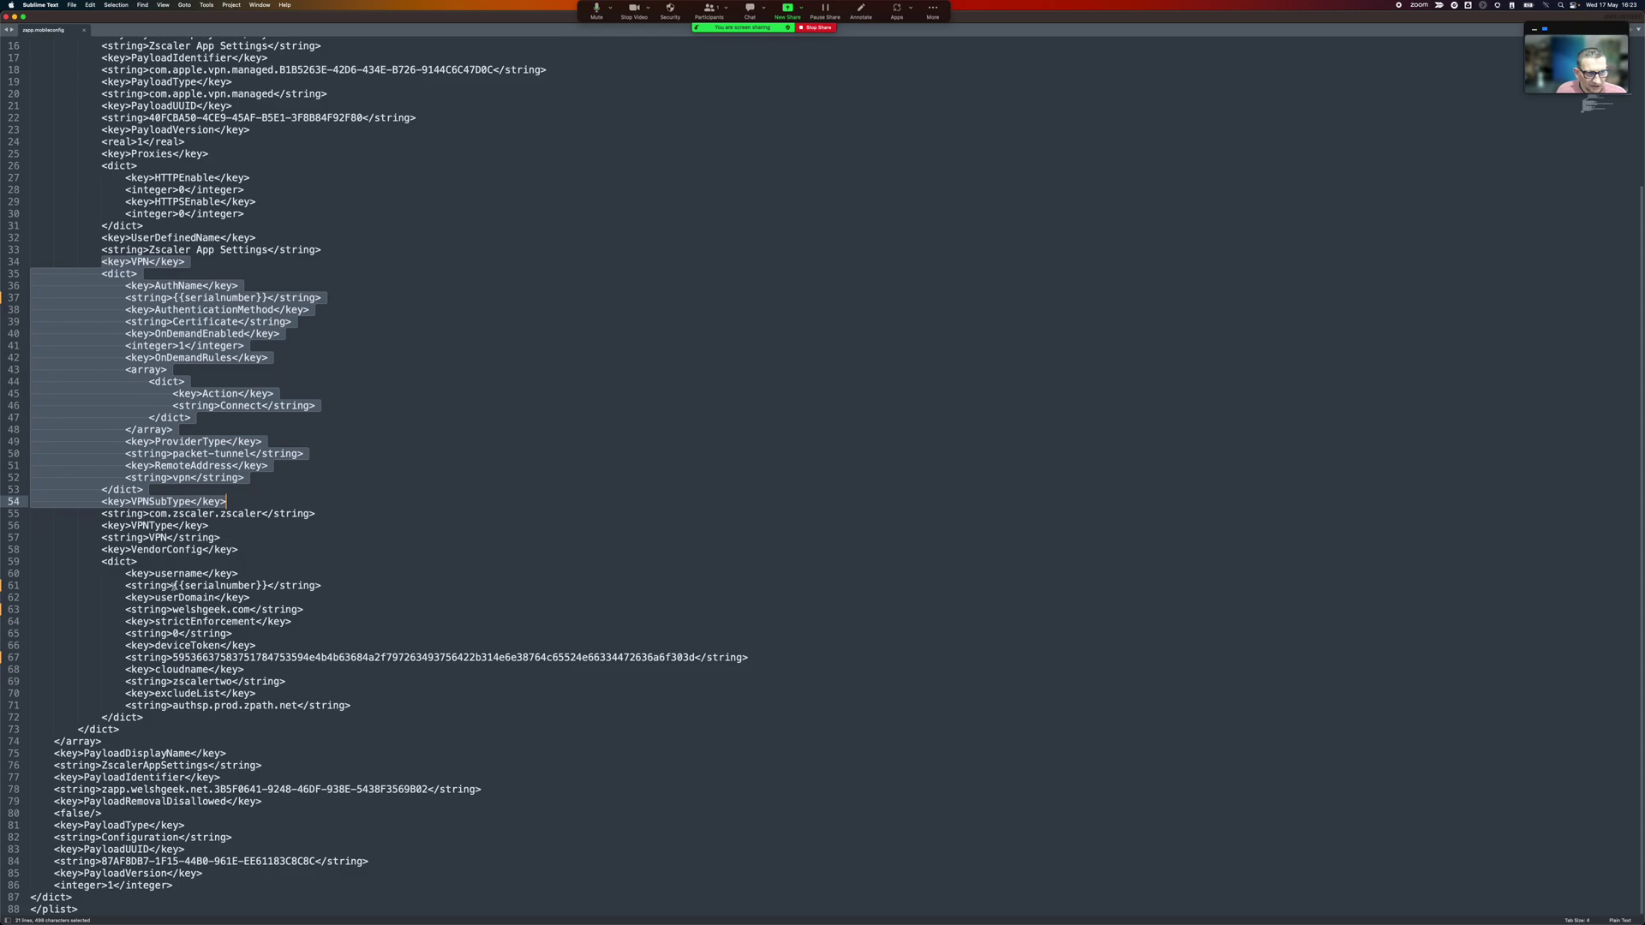
- Mark the {{serialnumber}} username, welshgeek.com user domain and VendorConfig block (lines 56–73)
drag(173, 585, 267, 585)
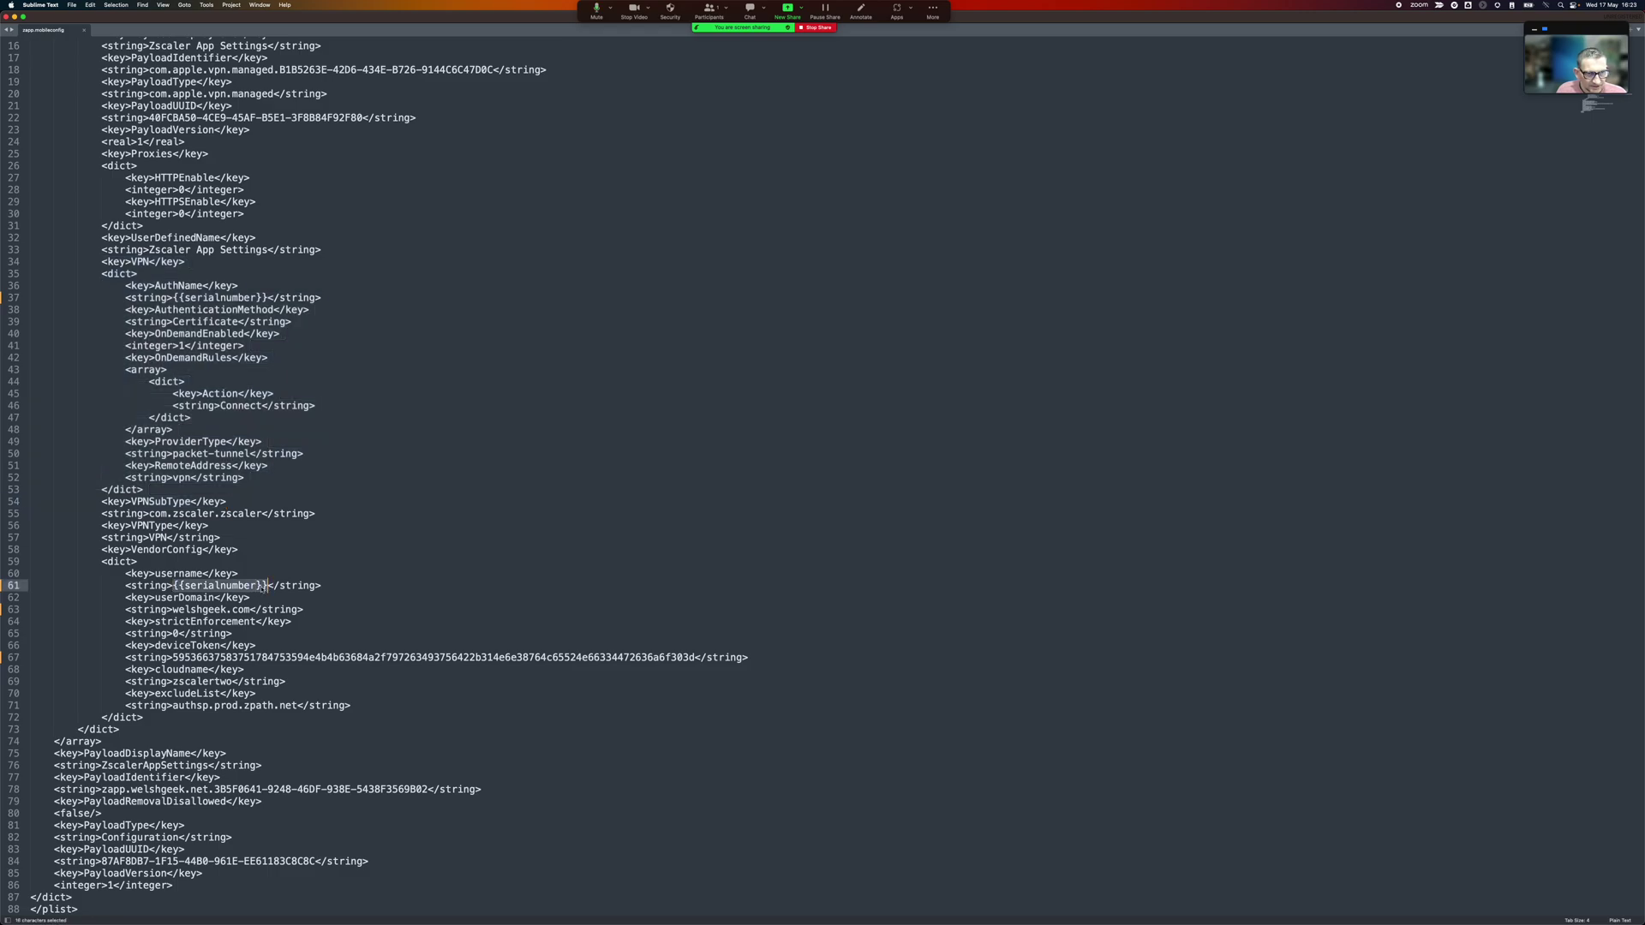
drag(174, 610, 249, 609)
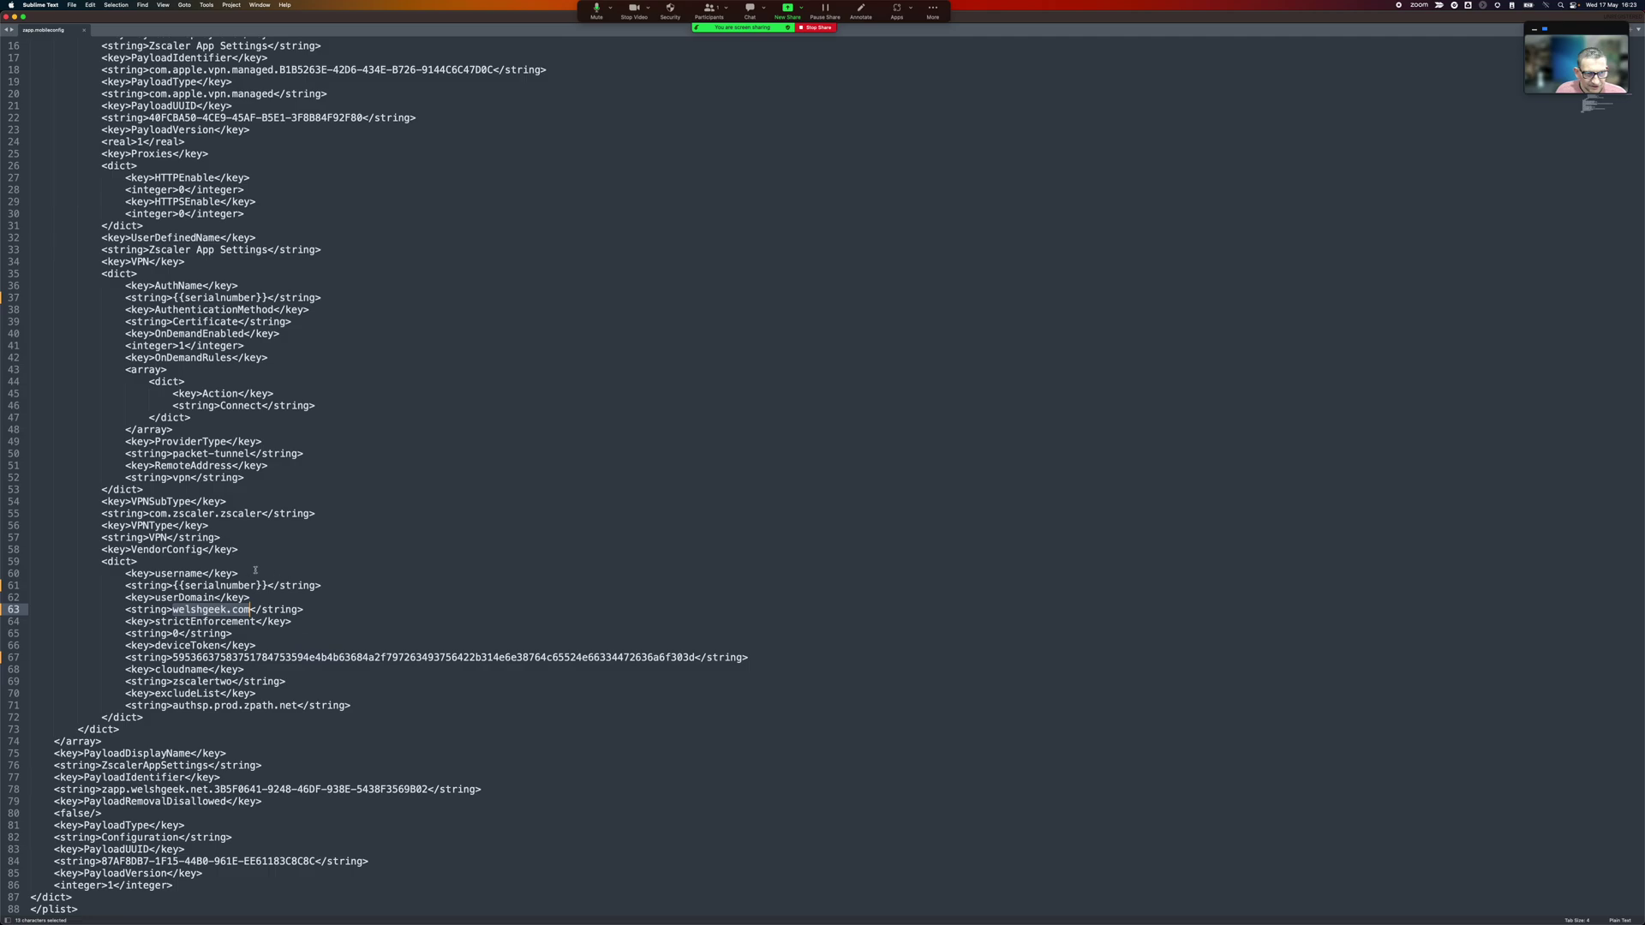
drag(120, 729, 30, 524)
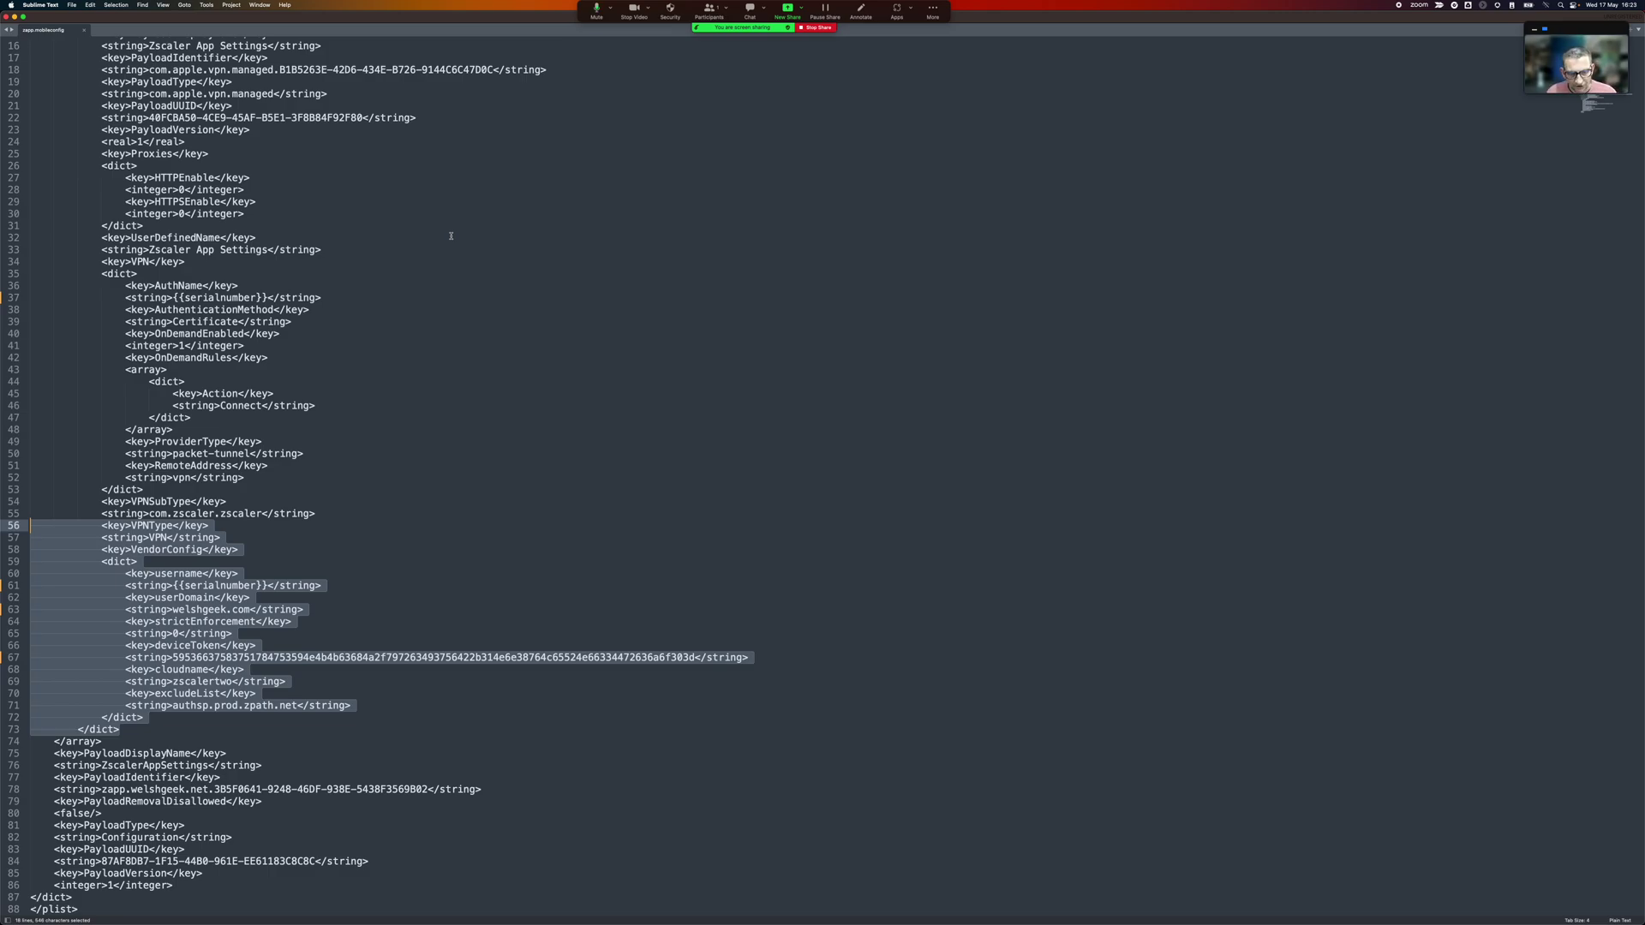
key(super+Tab)
key(super+Tab)
key(super+Tab)
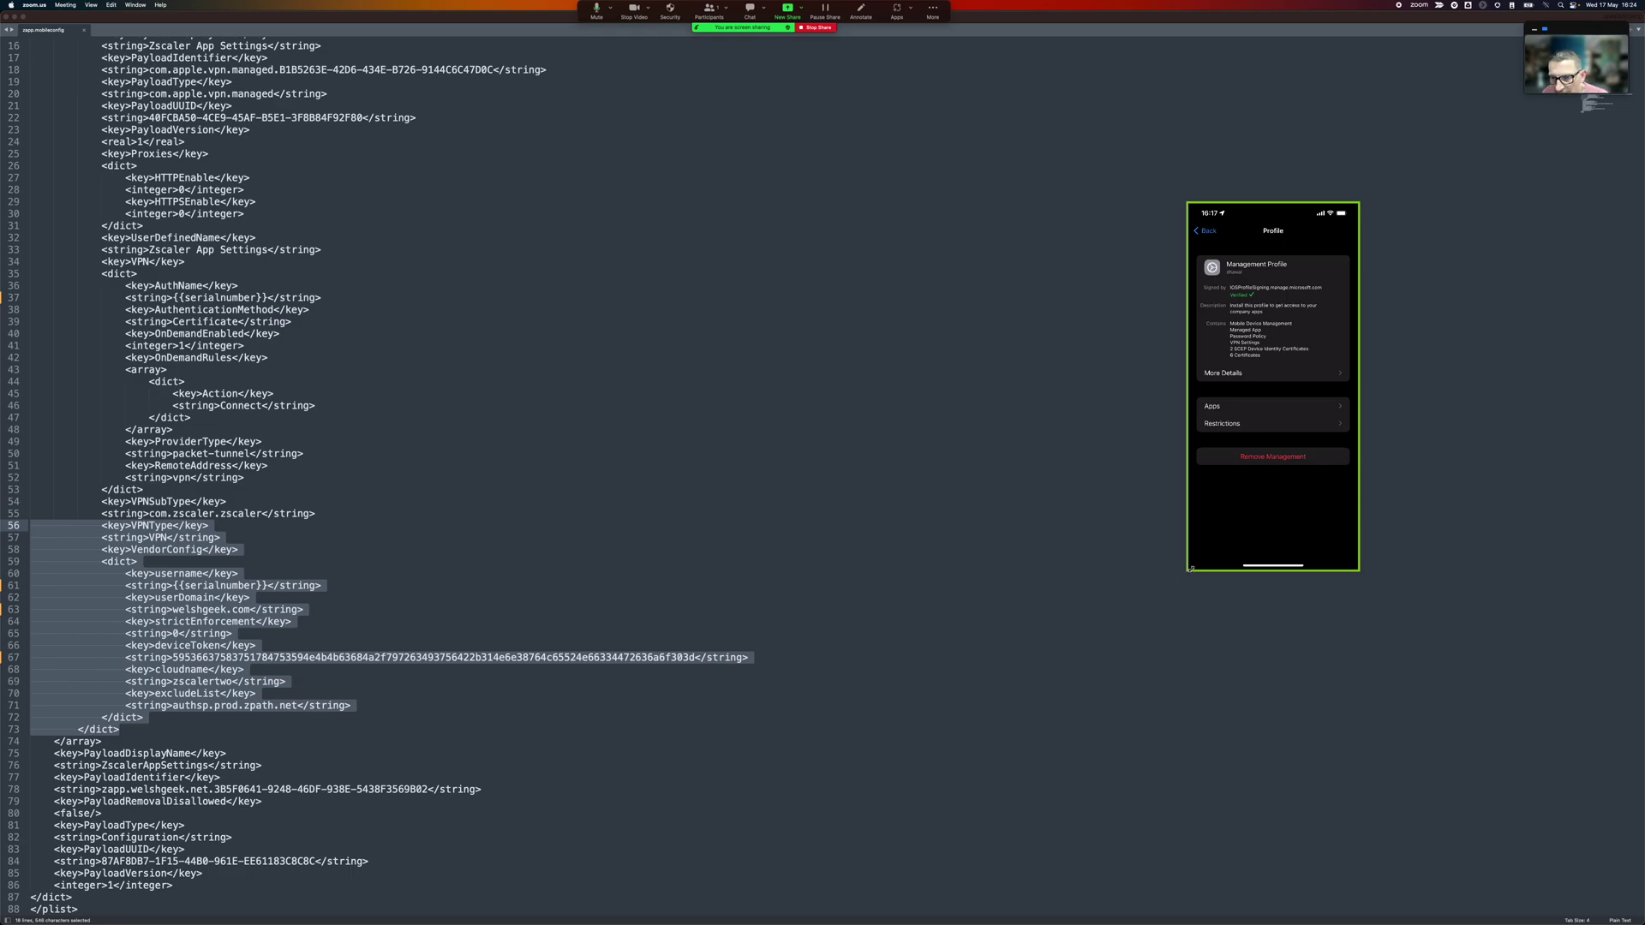
- Enlarge and reposition the mirrored iPhone window, then open the Management Profile details
drag(1190, 568, 1000, 923)
drag(1281, 597, 1178, 411)
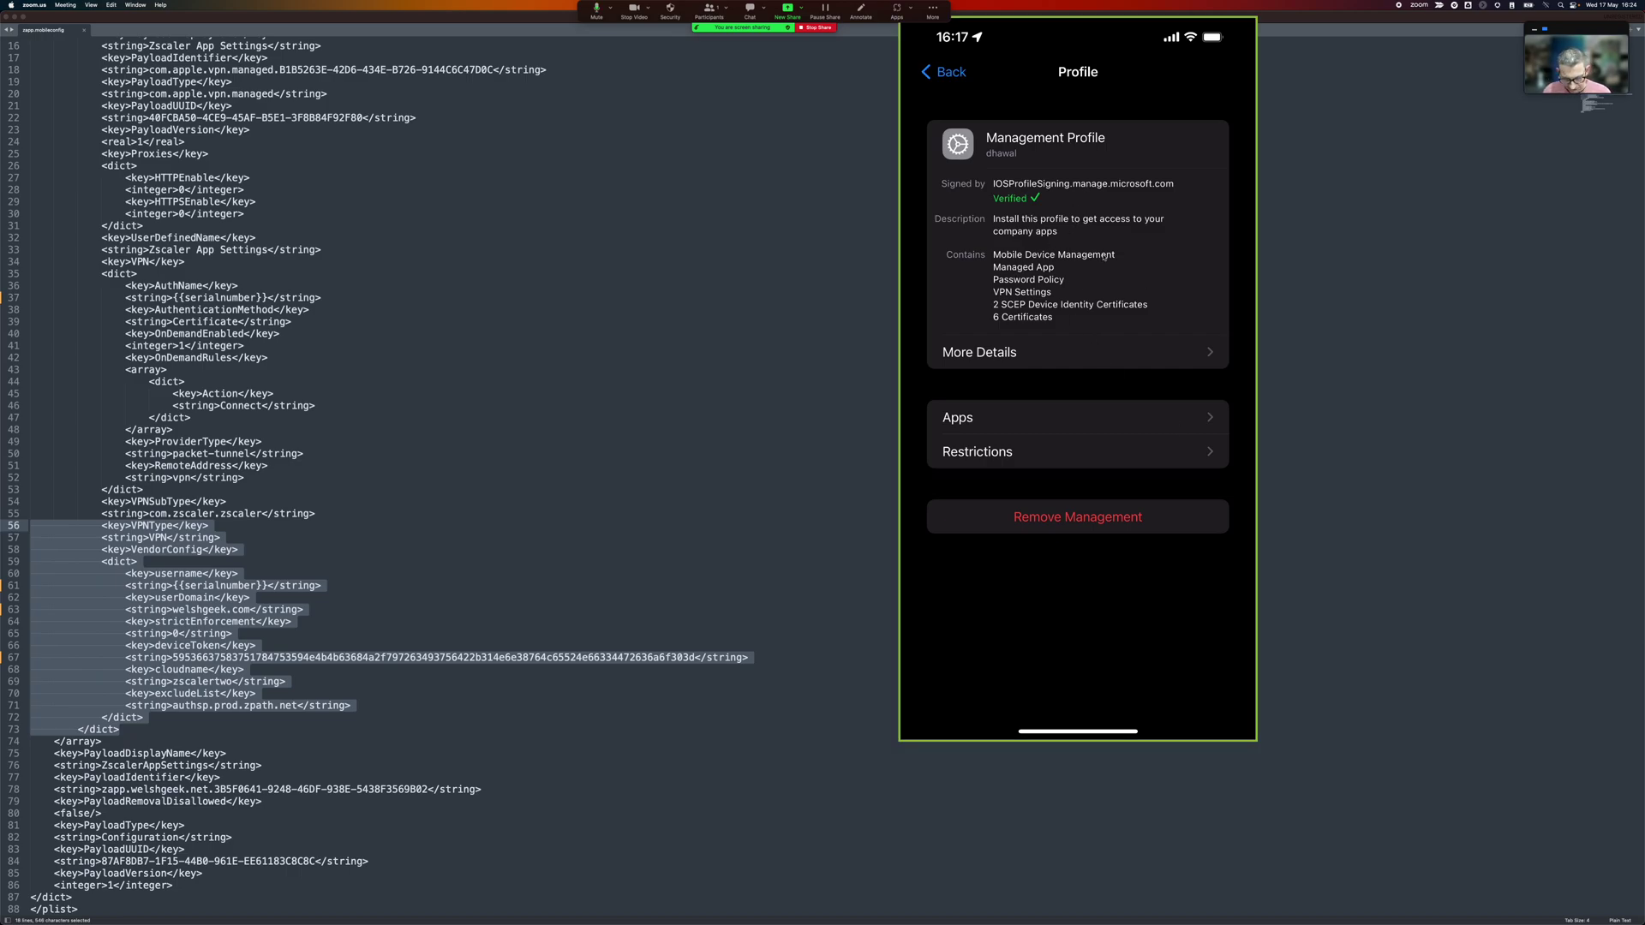
click(1103, 256)
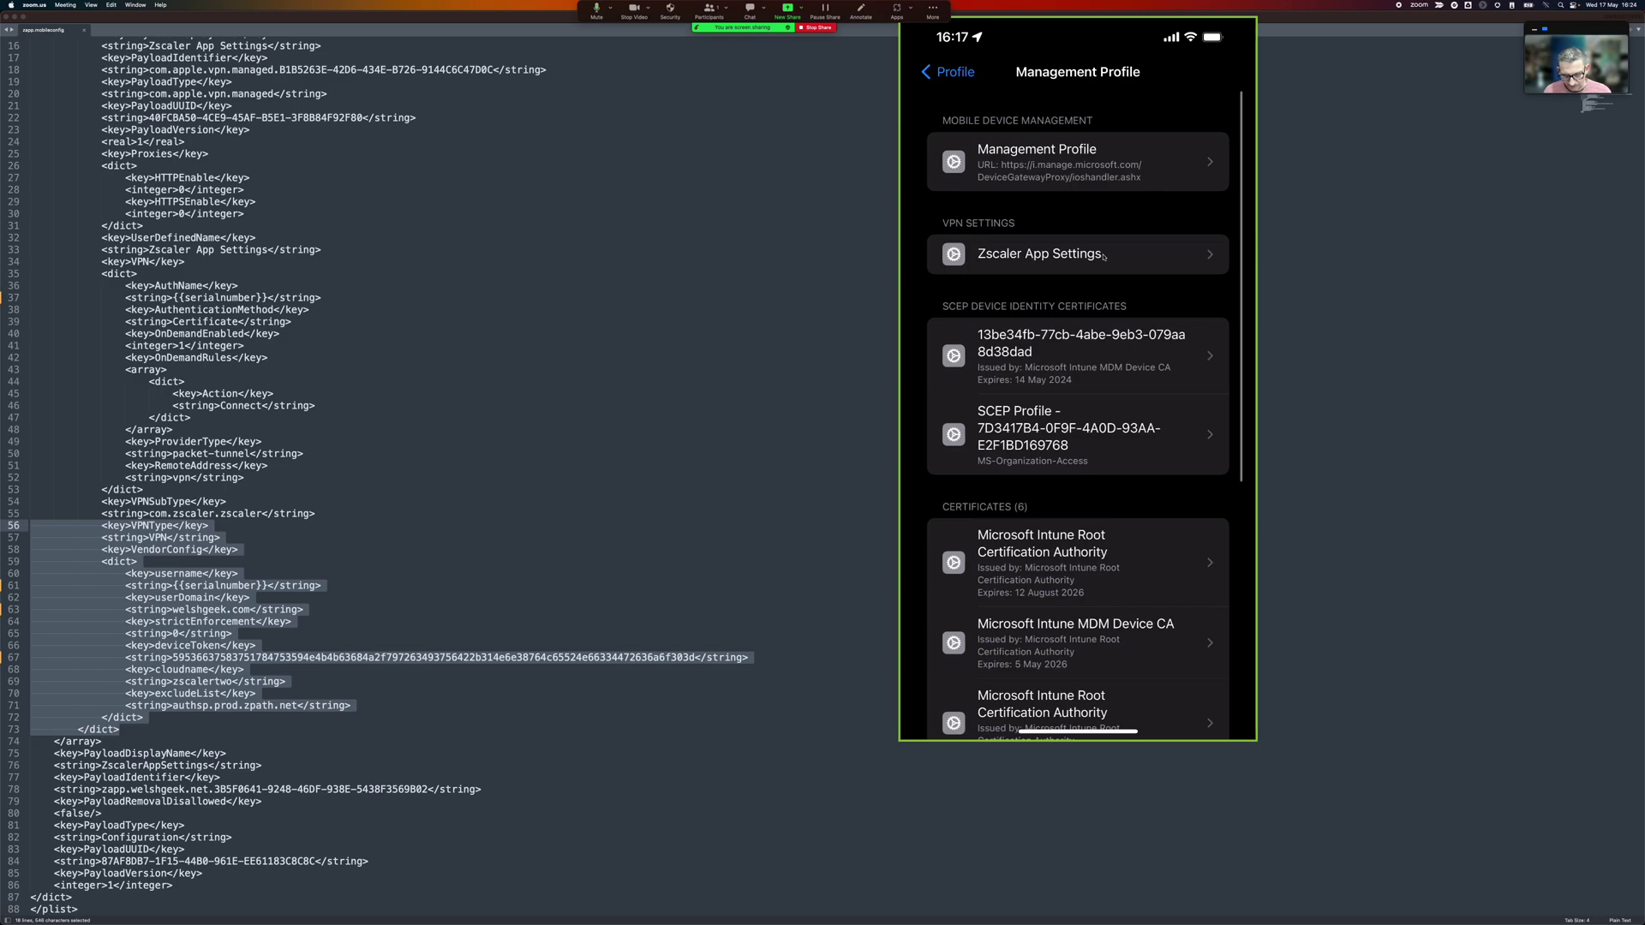
- Inspect the Zscaler App Settings VPN entry and scroll through the profile's certificates
click(1103, 256)
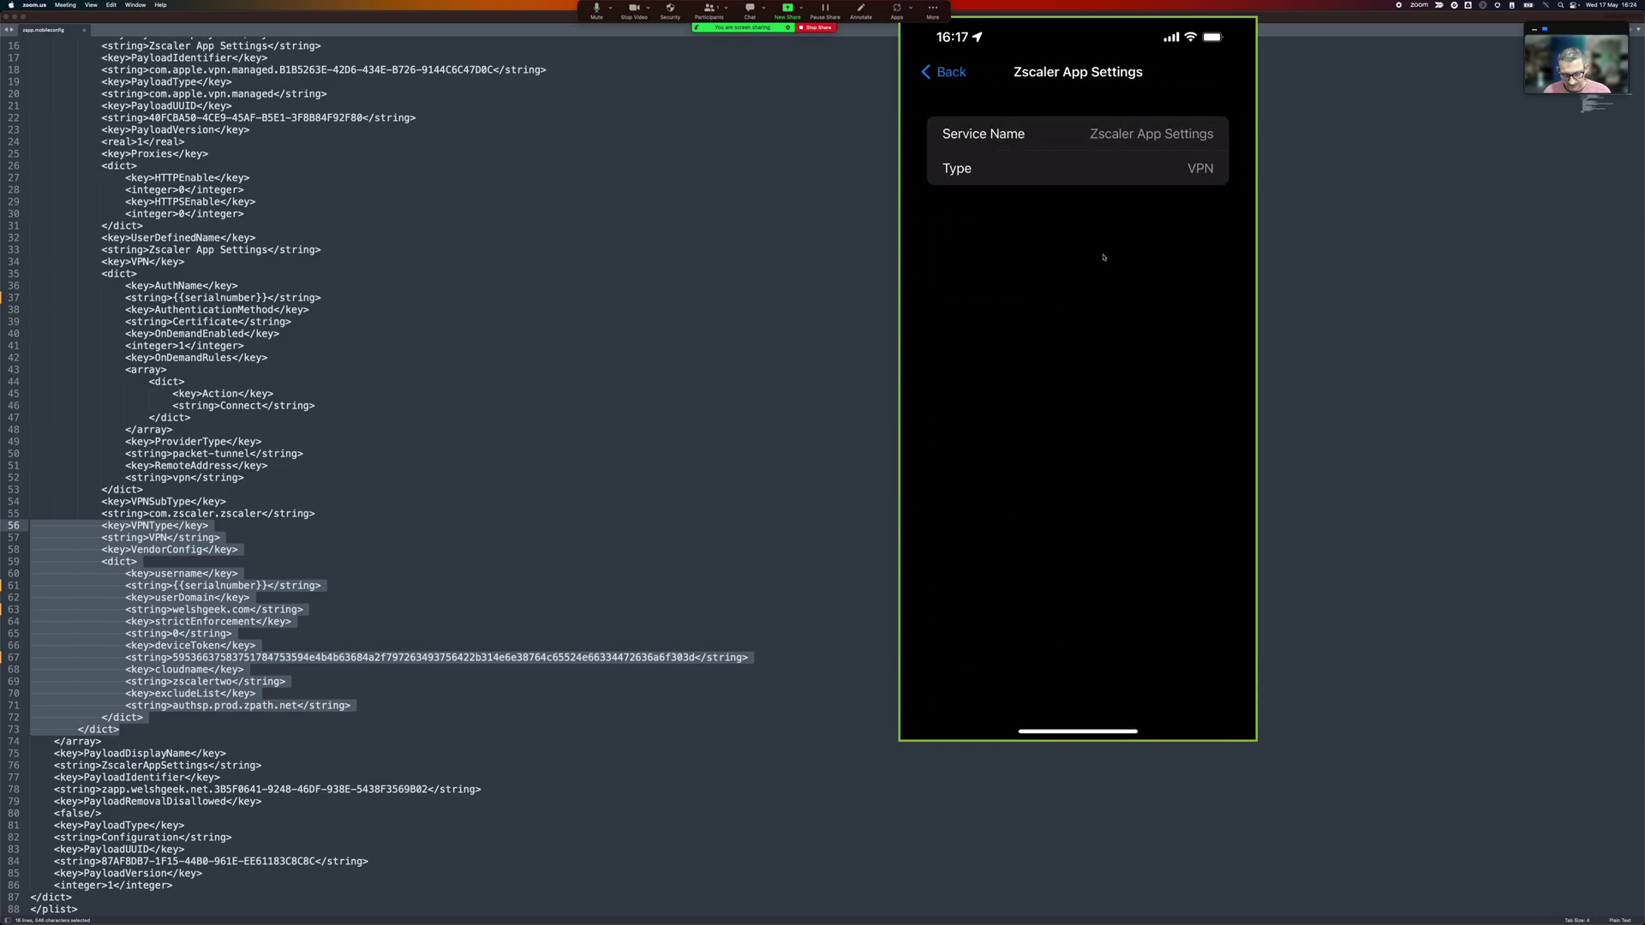
scroll(1103, 257, down, 10)
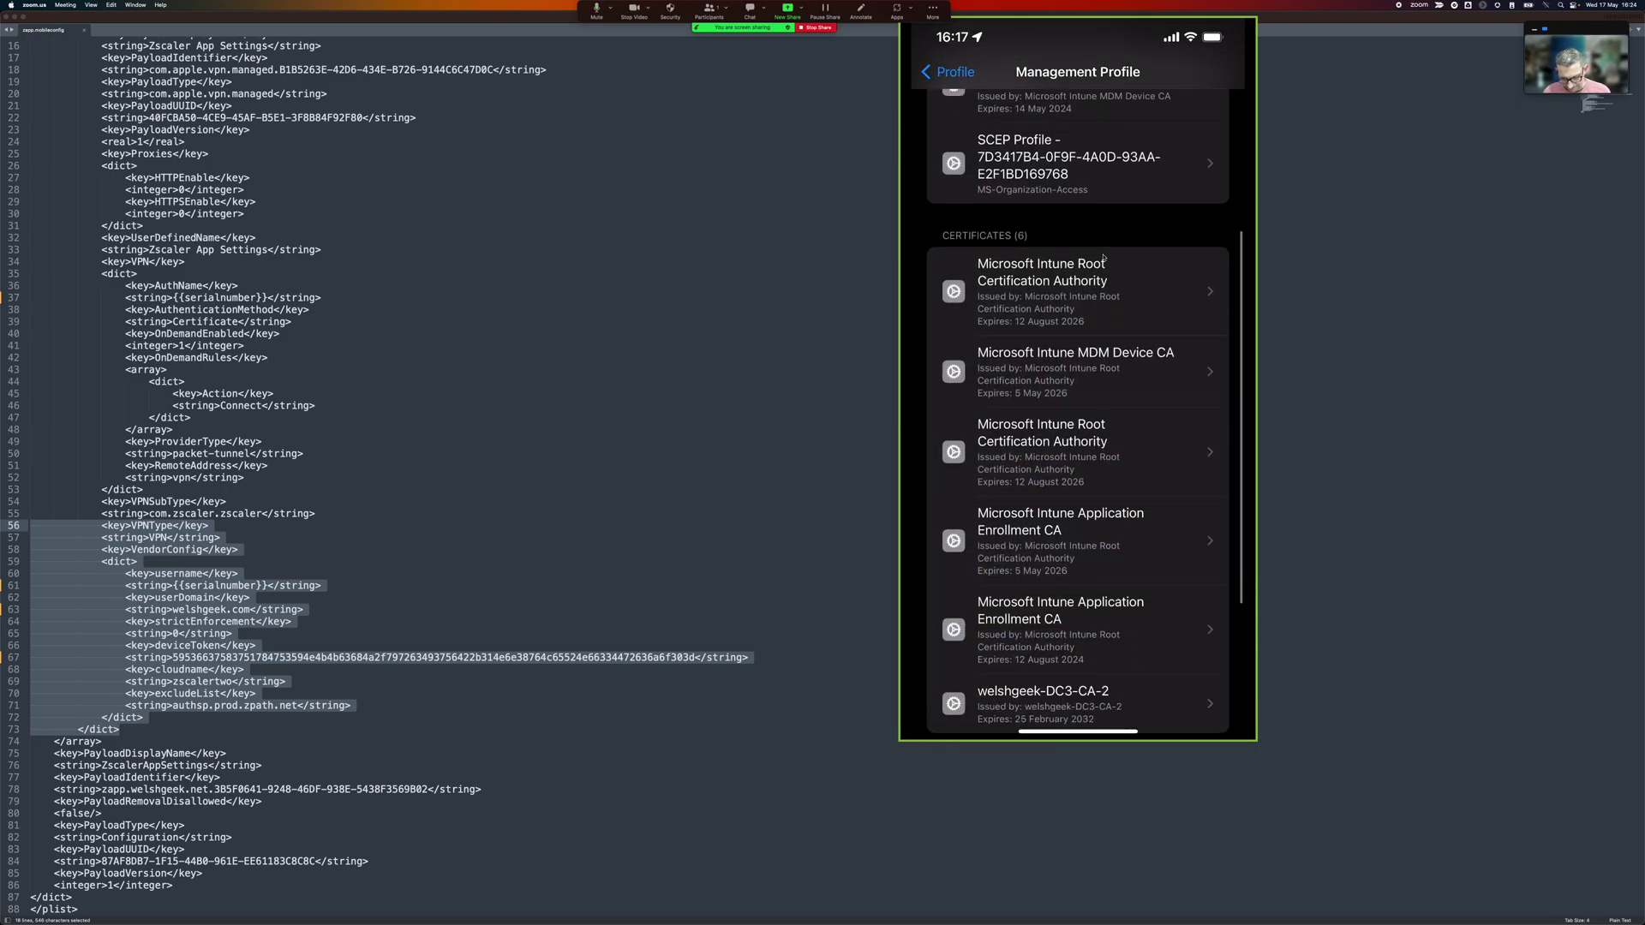
scroll(1103, 258, down, 5)
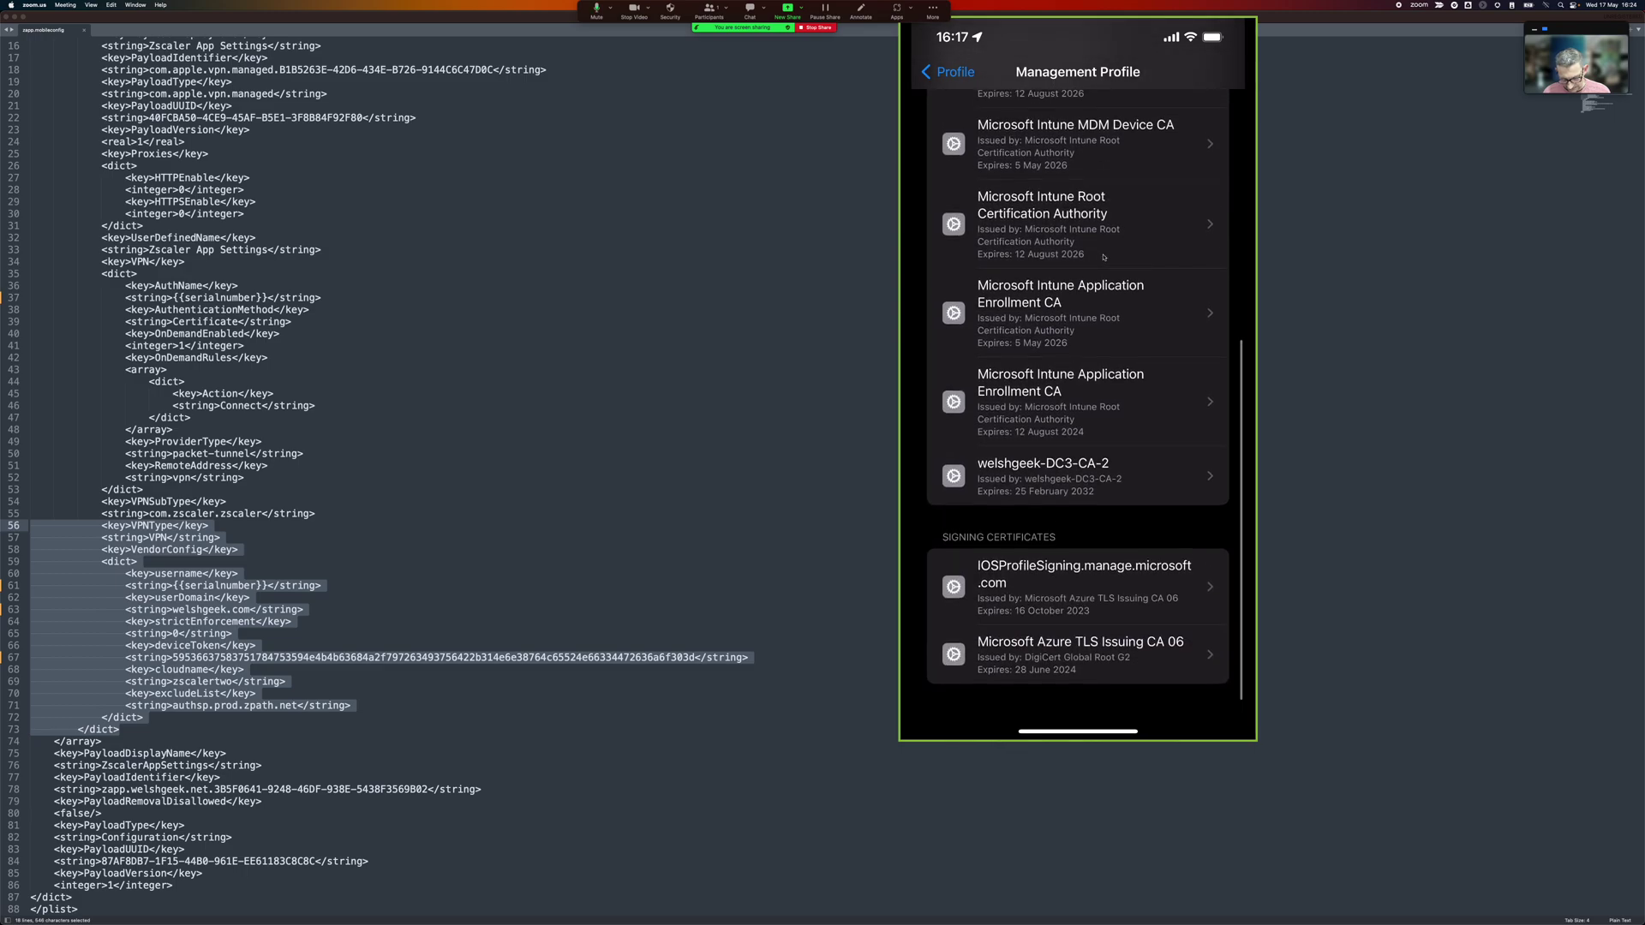
scroll(1103, 257, up, 15)
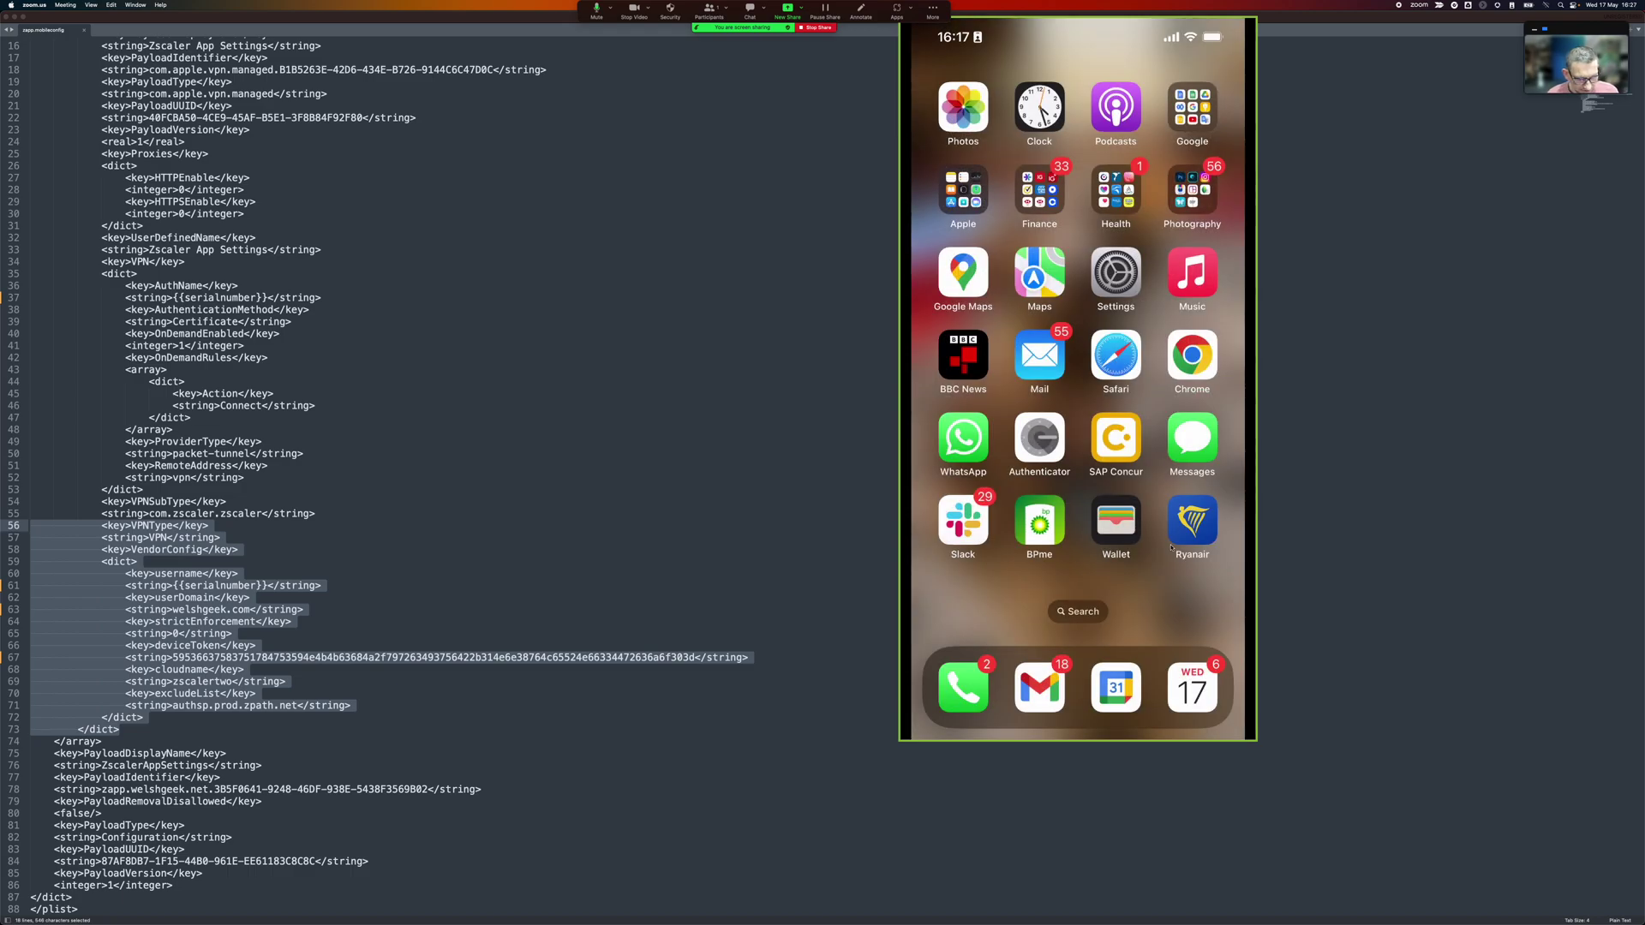
- In the Zscaler Mobile portal, stay logged in and open the Registered Device Details for iPhone13,4
key(super+Tab)
key(super+Tab)
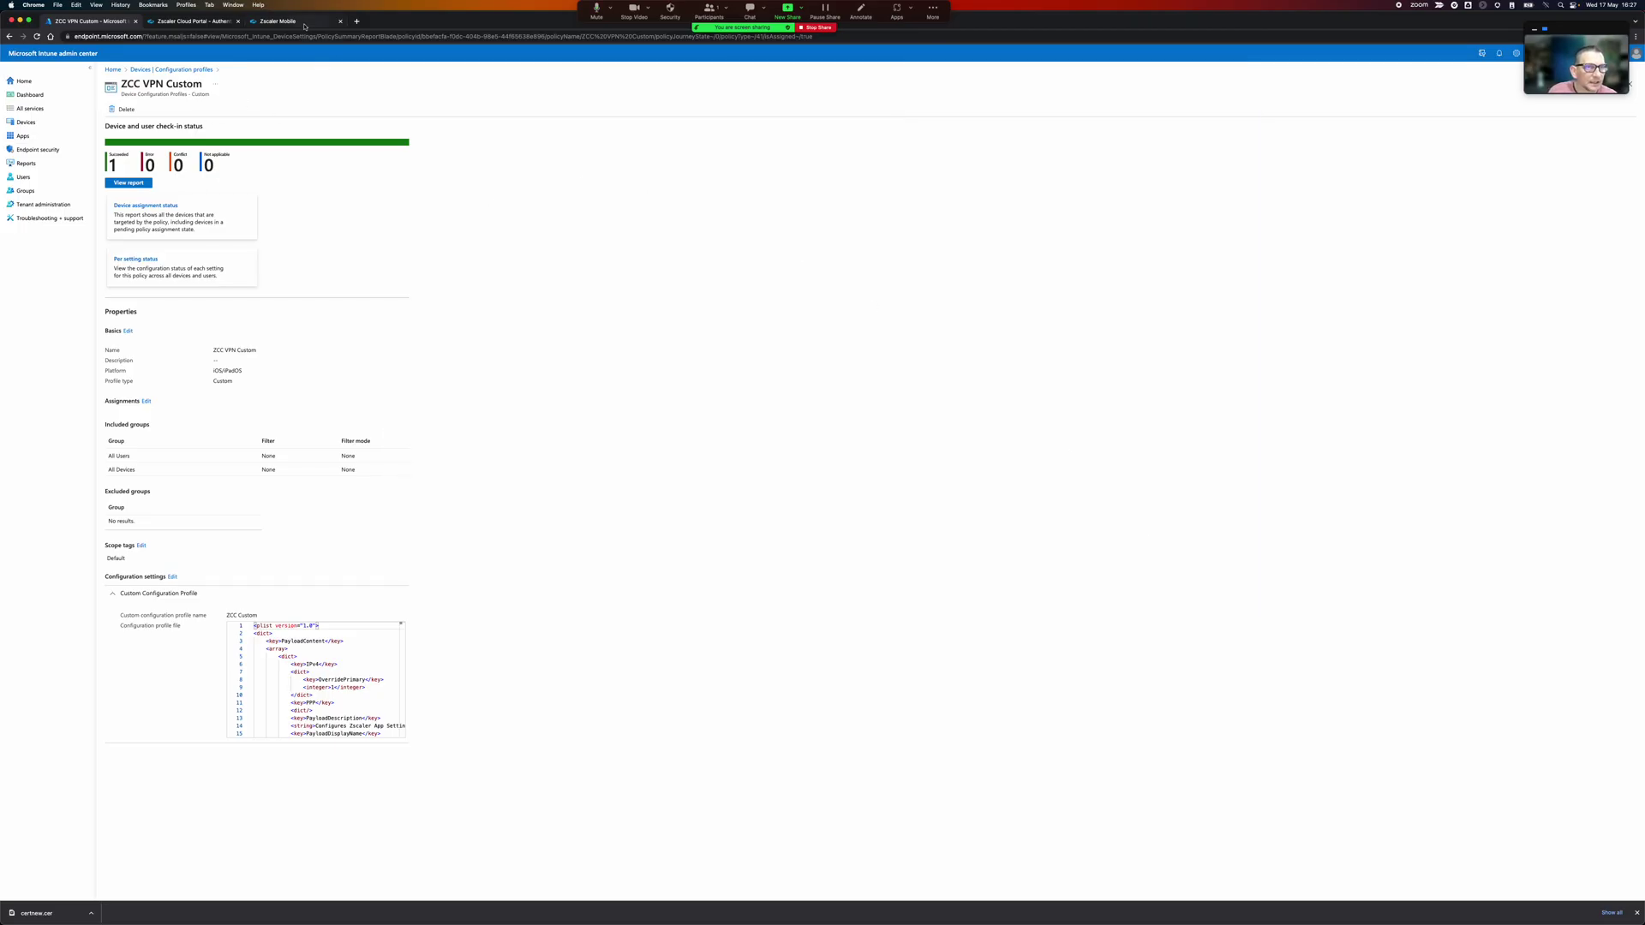
click(301, 23)
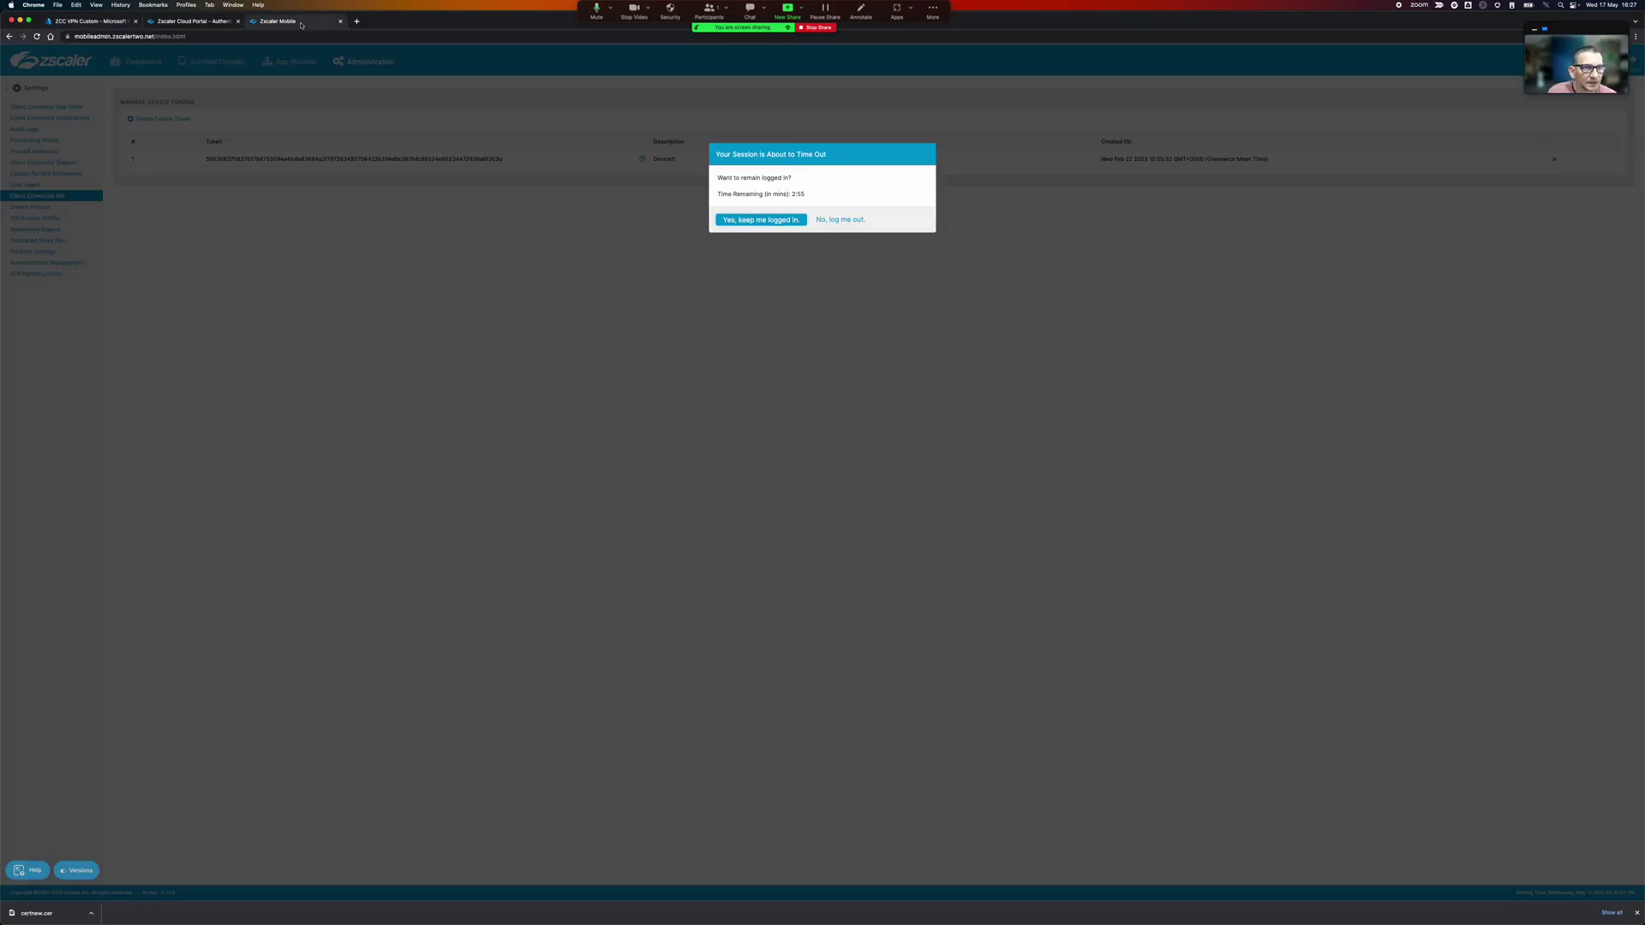
click(761, 220)
click(194, 61)
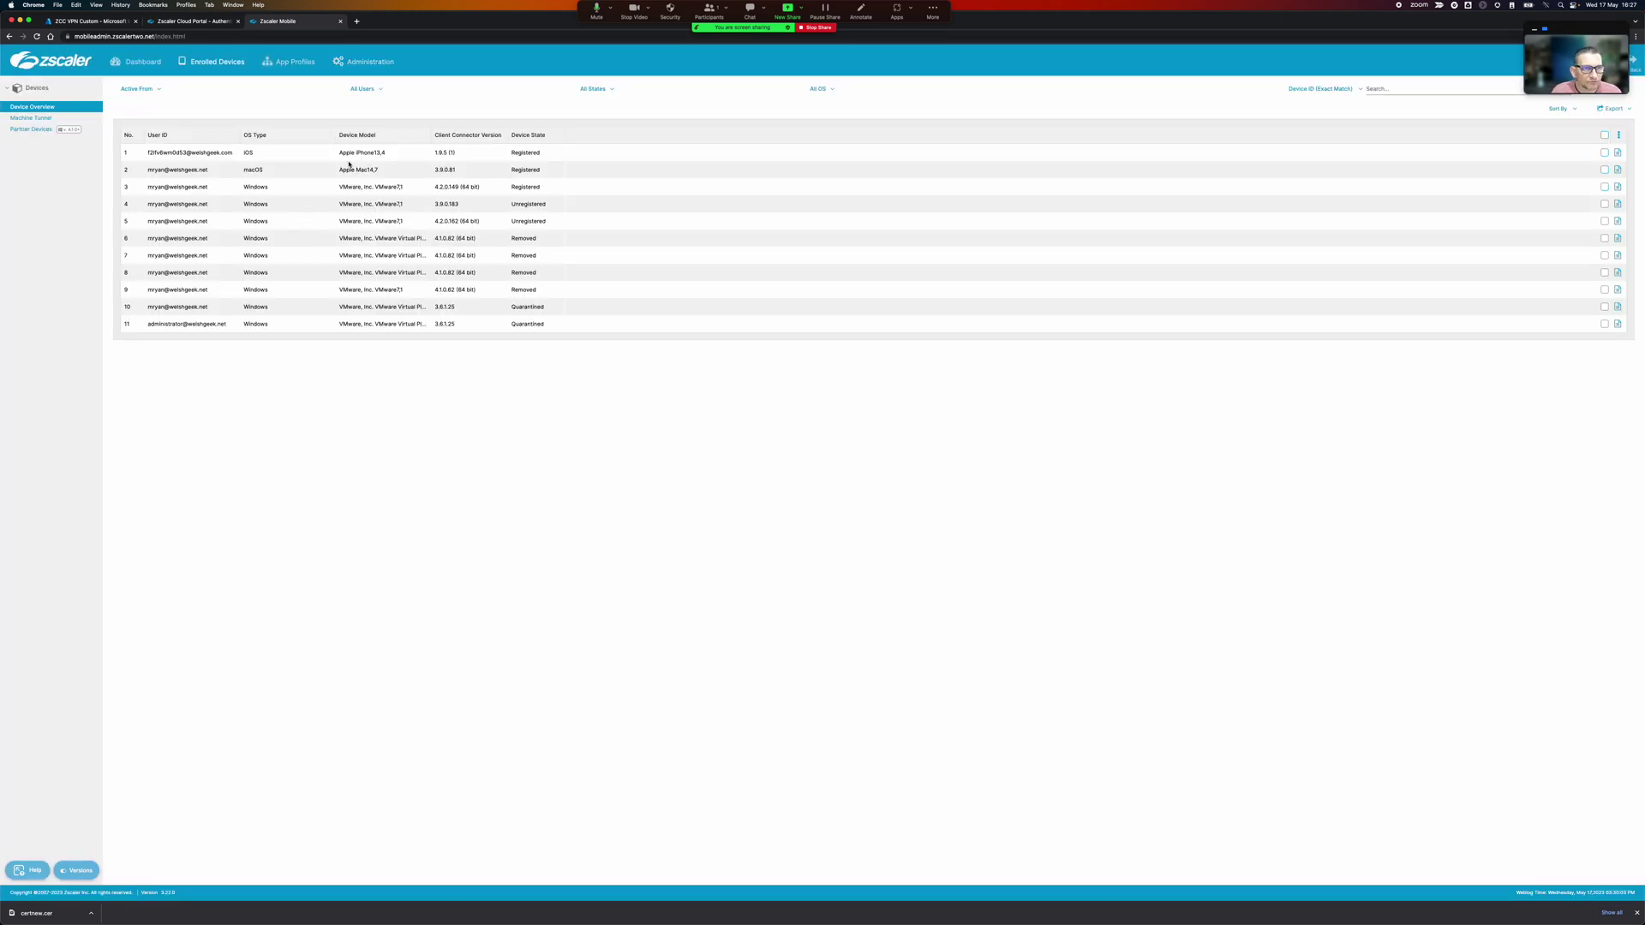
drag(148, 154, 189, 152)
click(1617, 152)
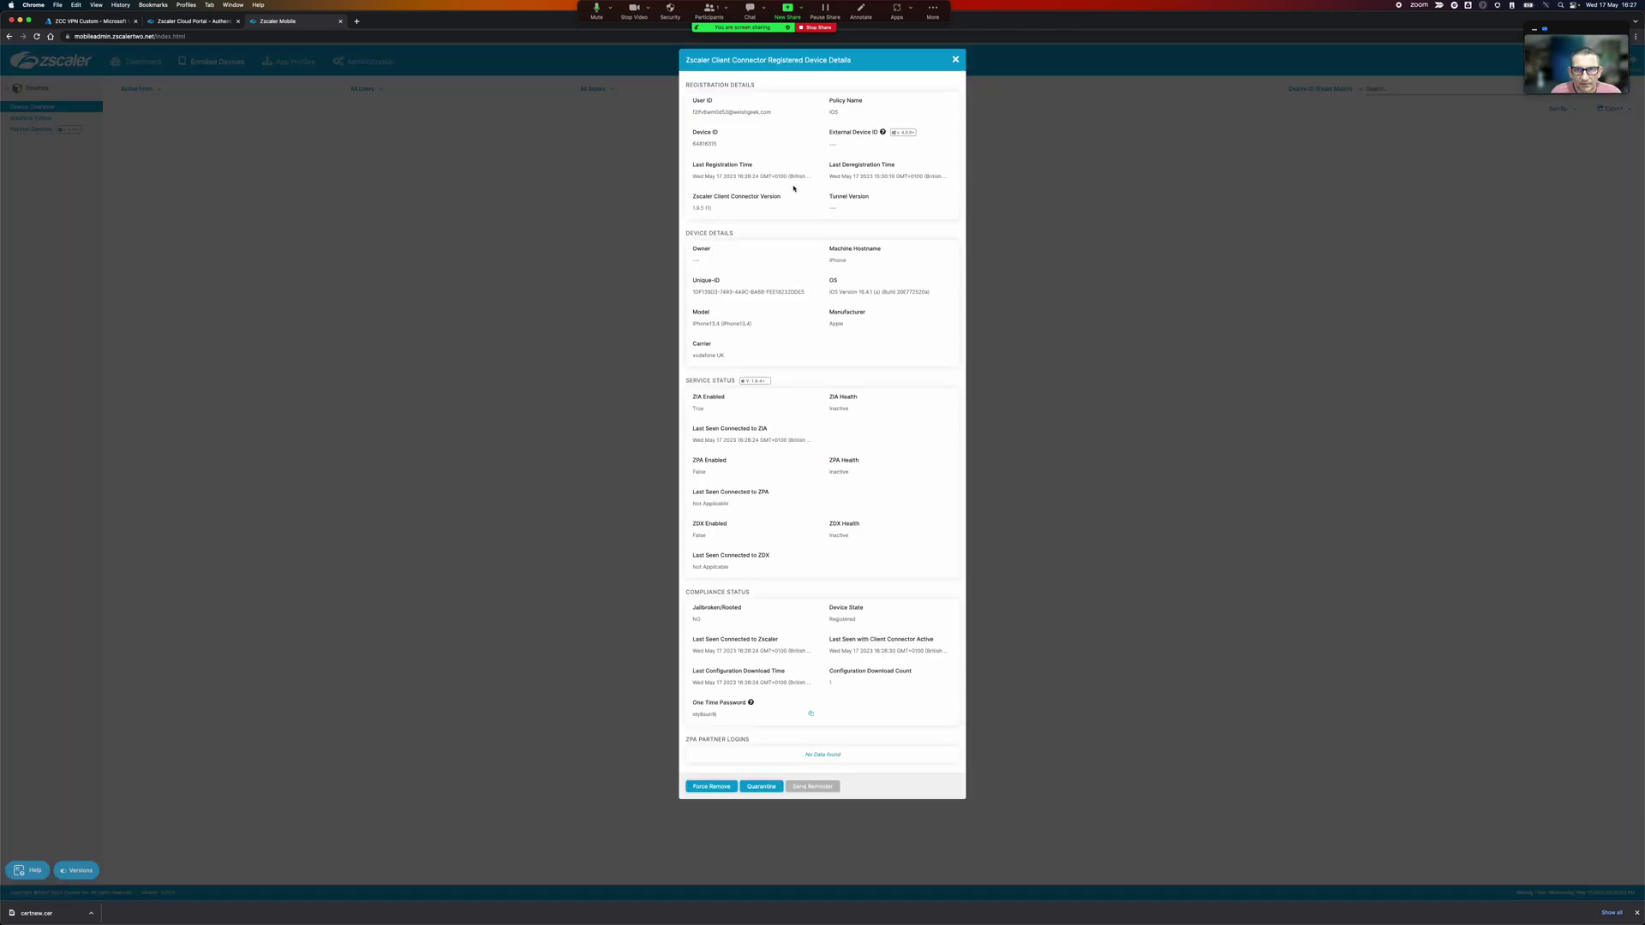